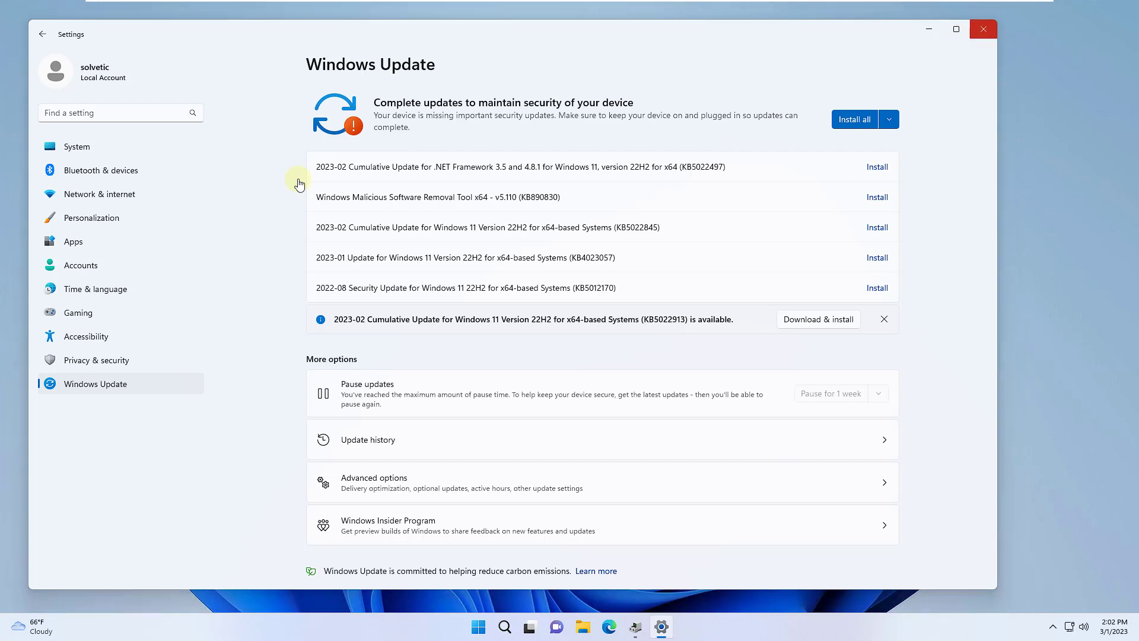
# Close the open windows and open the Control Panel's Sound dialog from the Hardware and Sound category.
pyautogui.click(984, 29)
pyautogui.hotkey('alt', 'F4')
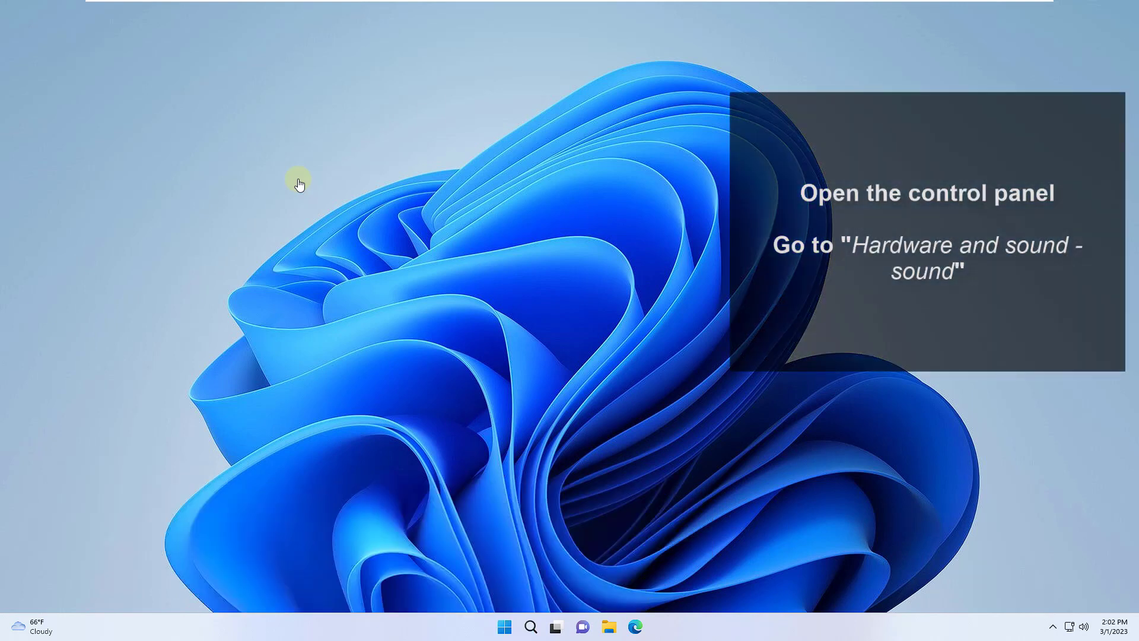
pyautogui.press('super')
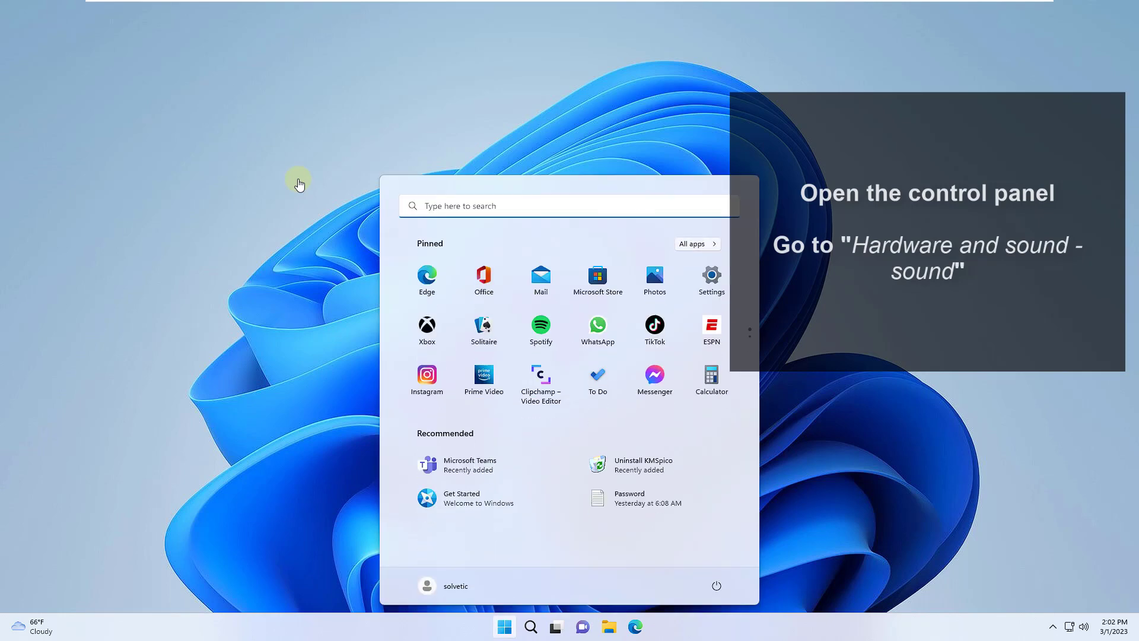
pyautogui.write('control')
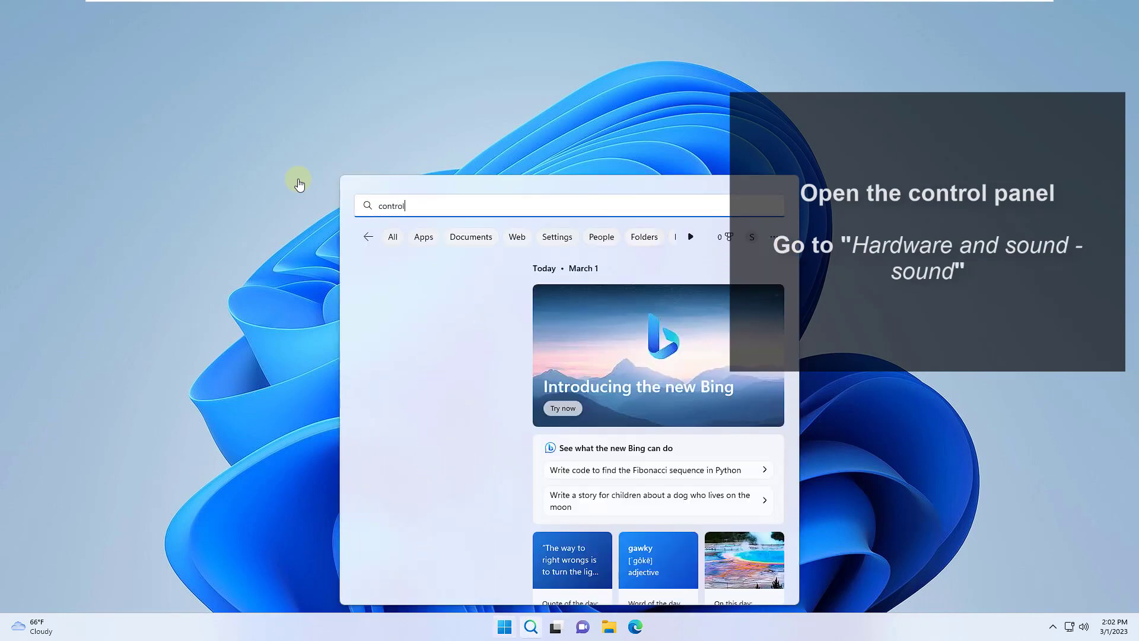
pyautogui.press('Return')
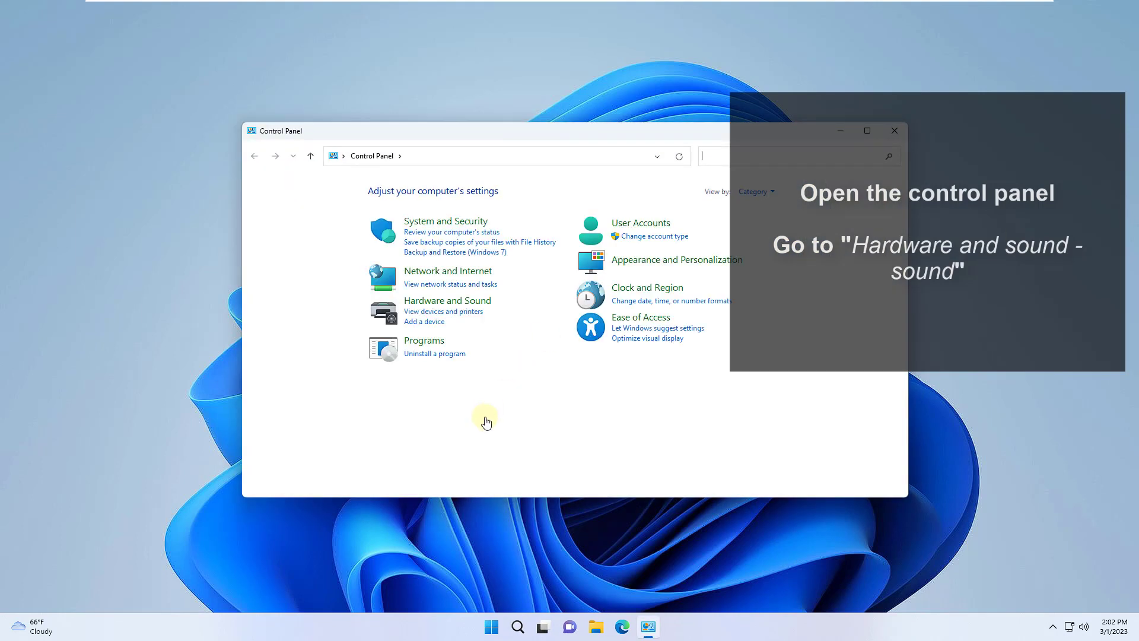
pyautogui.click(448, 300)
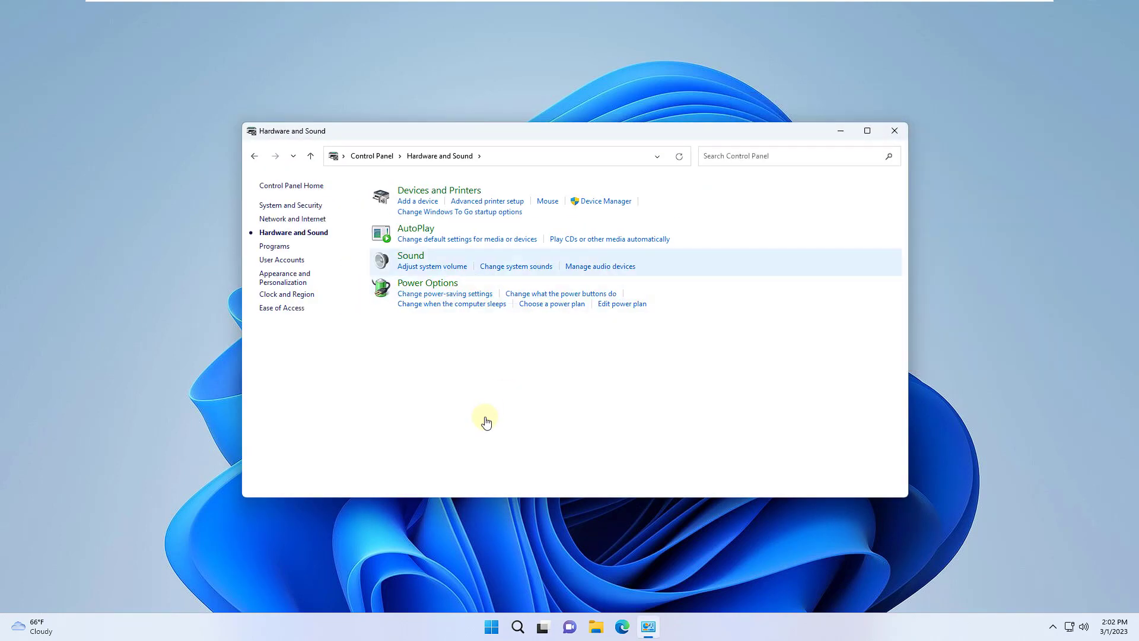
pyautogui.click(413, 257)
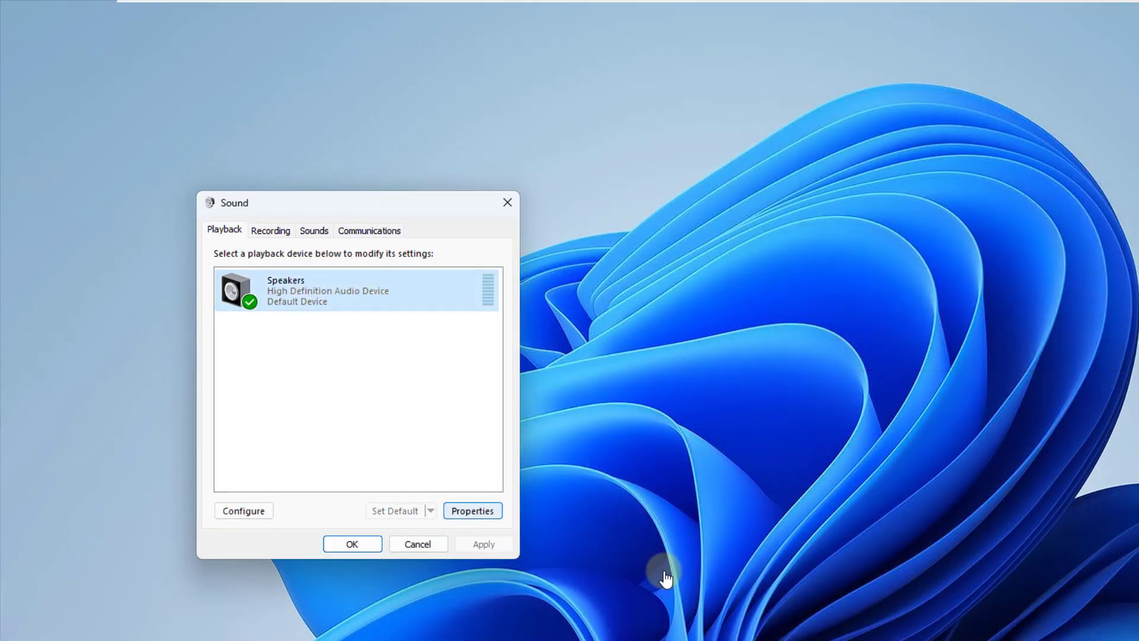
# Set the speakers' default format to 16 bit, 48000 Hz (DVD Quality) in their advanced properties and confirm the Sound dialog.
pyautogui.click(473, 511)
pyautogui.click(395, 292)
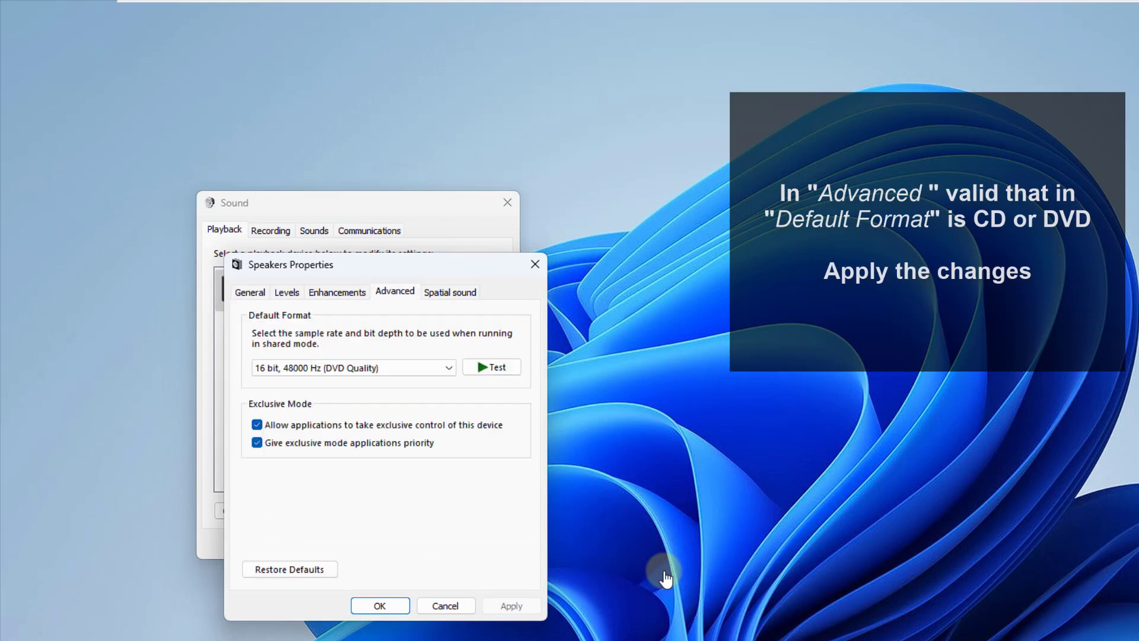
pyautogui.press('Tab')
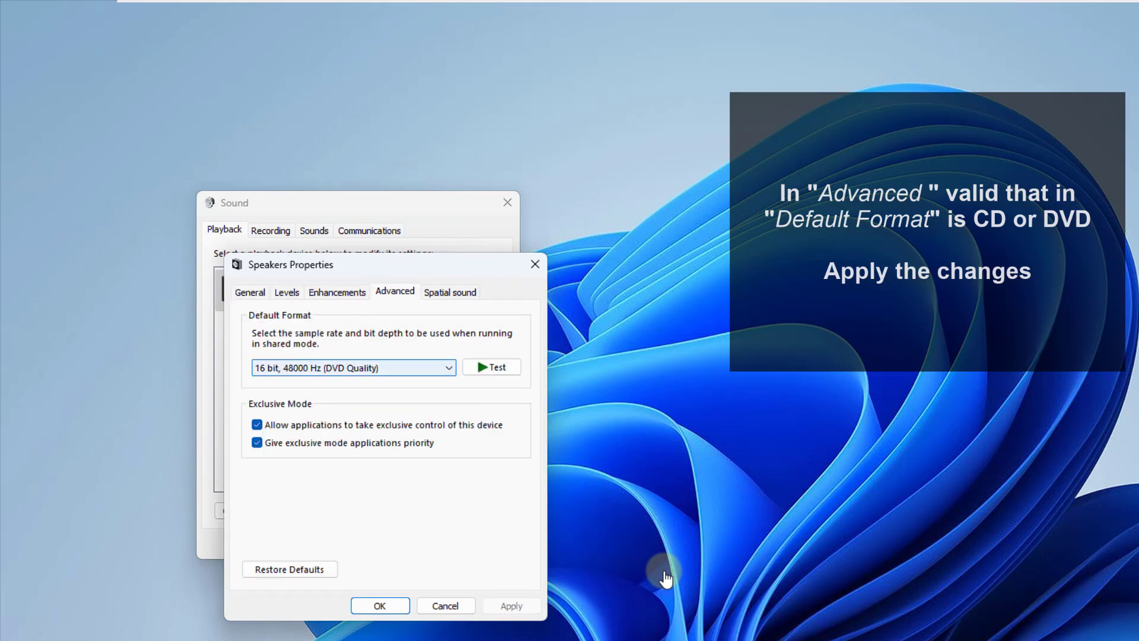
pyautogui.hotkey('alt', 'Down')
pyautogui.press('Up')
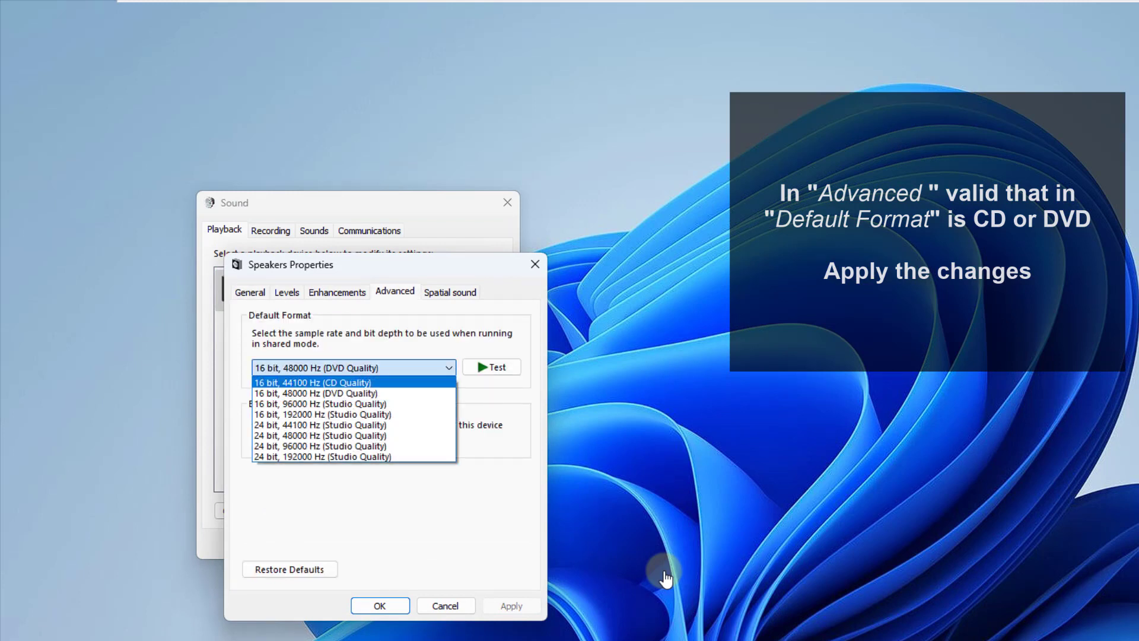
pyautogui.click(316, 394)
pyautogui.press('Return')
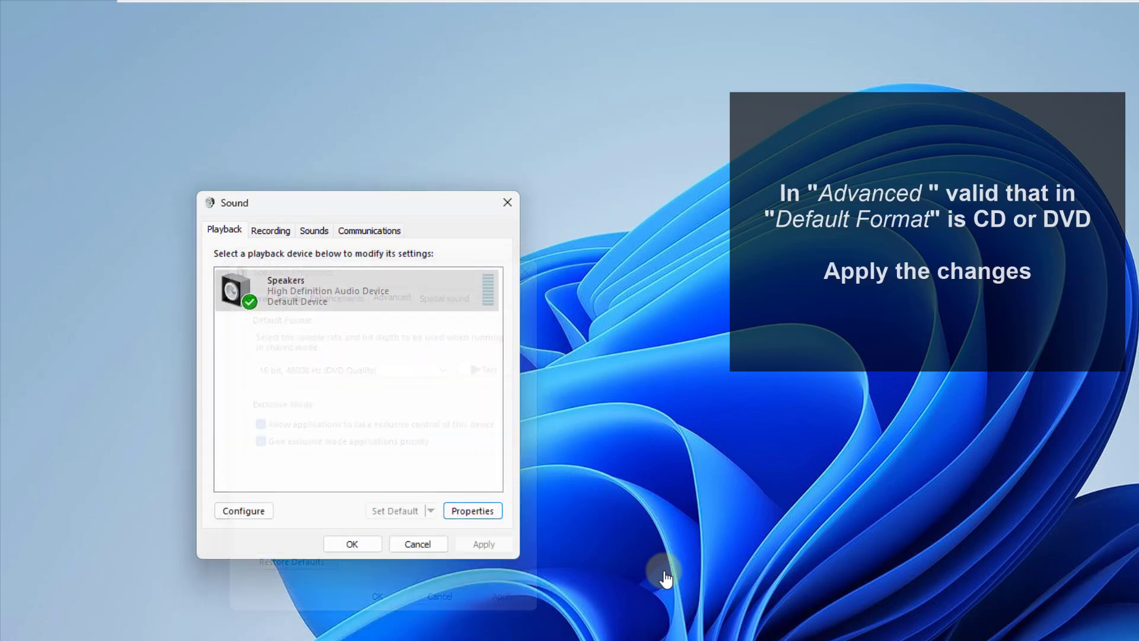
pyautogui.press('Return')
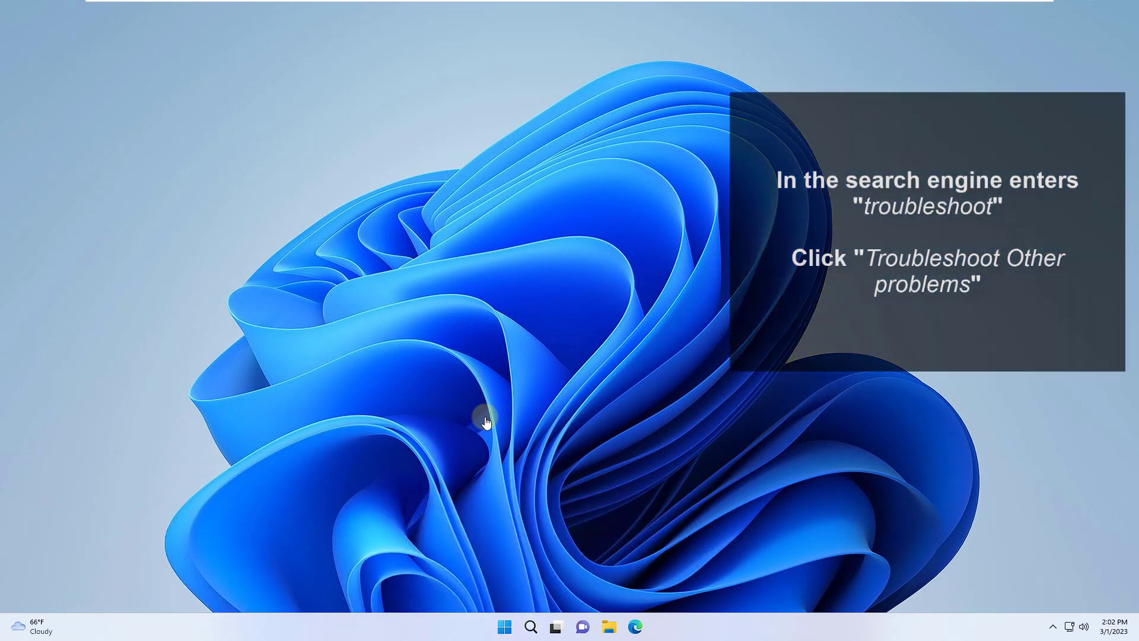
# Search Windows for "troubleshoot", open Troubleshoot Other problems and run the Playing Audio troubleshooter.
pyautogui.press('super')
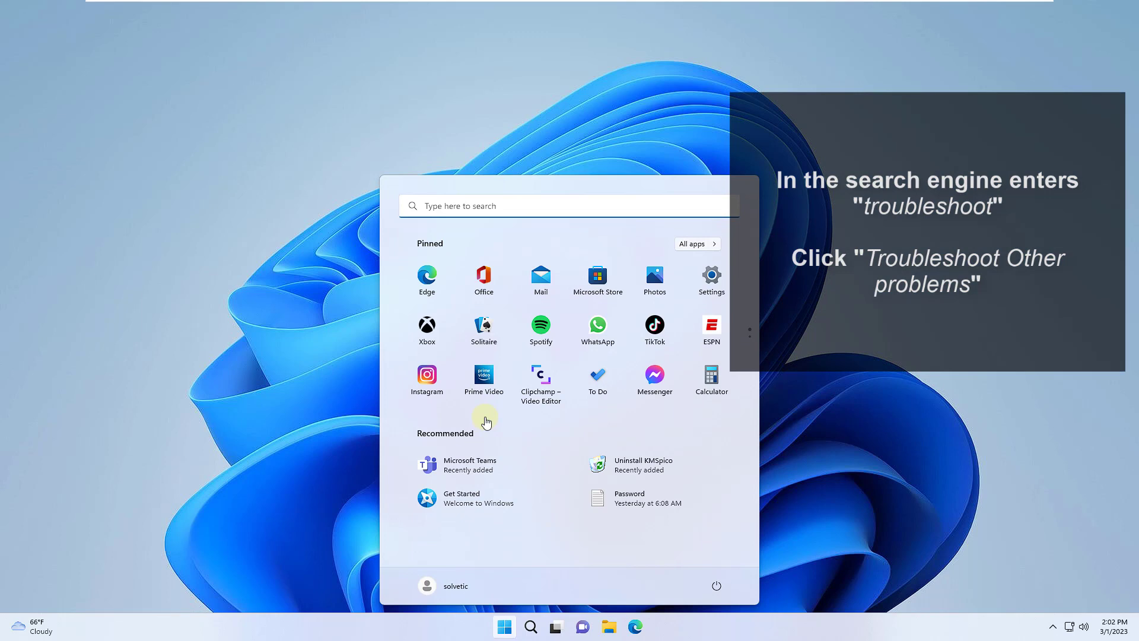
pyautogui.write('troubleshoot')
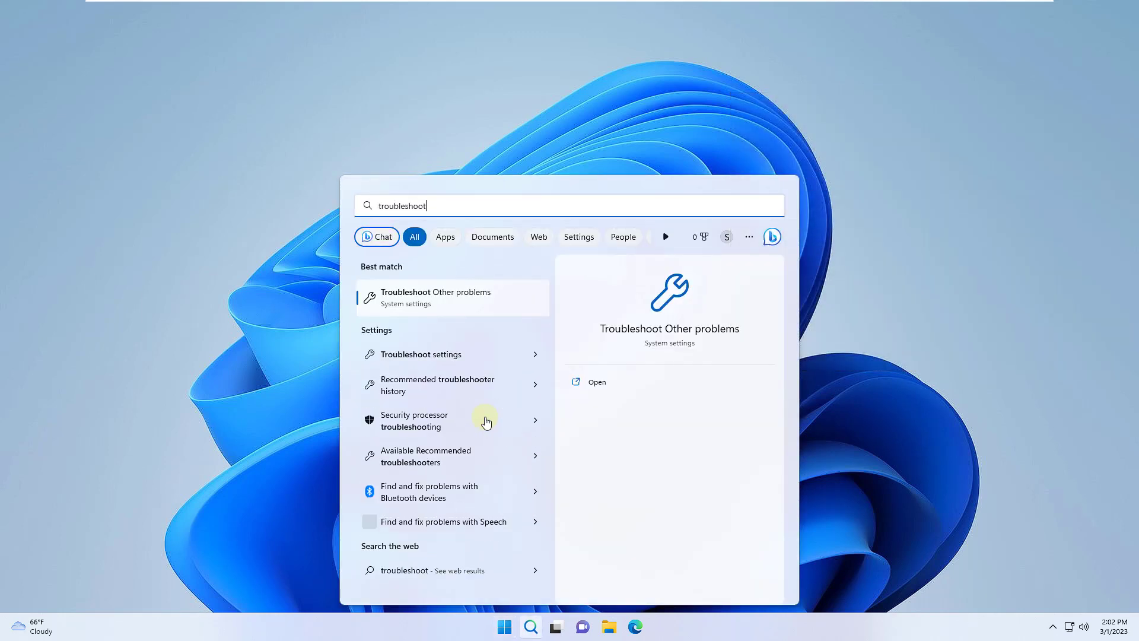
pyautogui.press('Return')
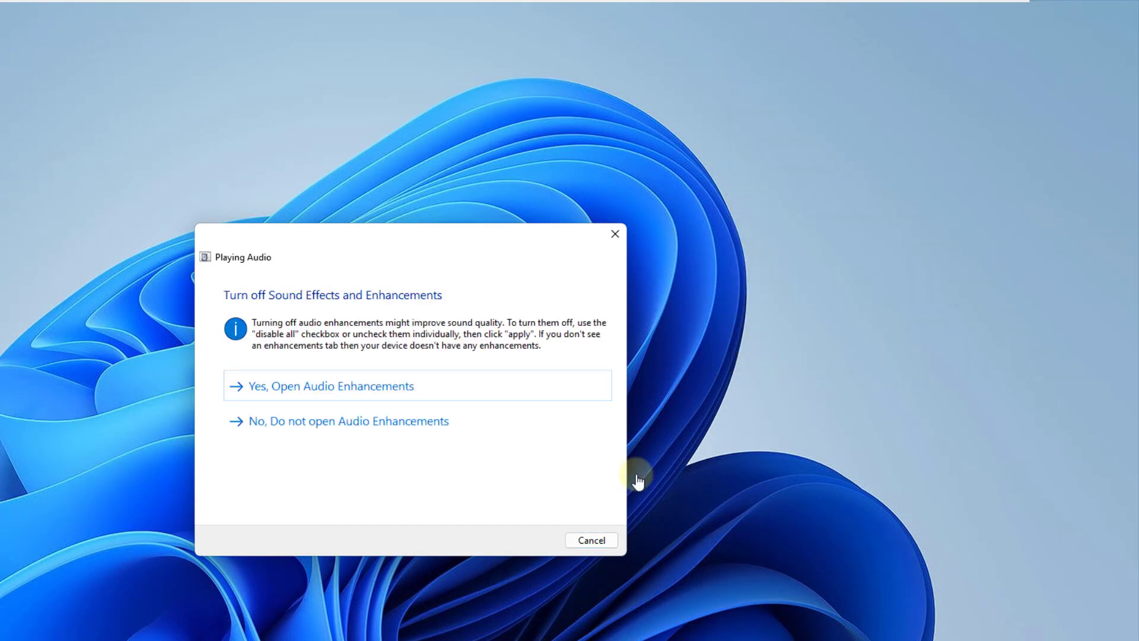
# Decline opening Audio Enhancements in the Playing Audio troubleshooter and close it.
pyautogui.press('Down')
pyautogui.press('Return')
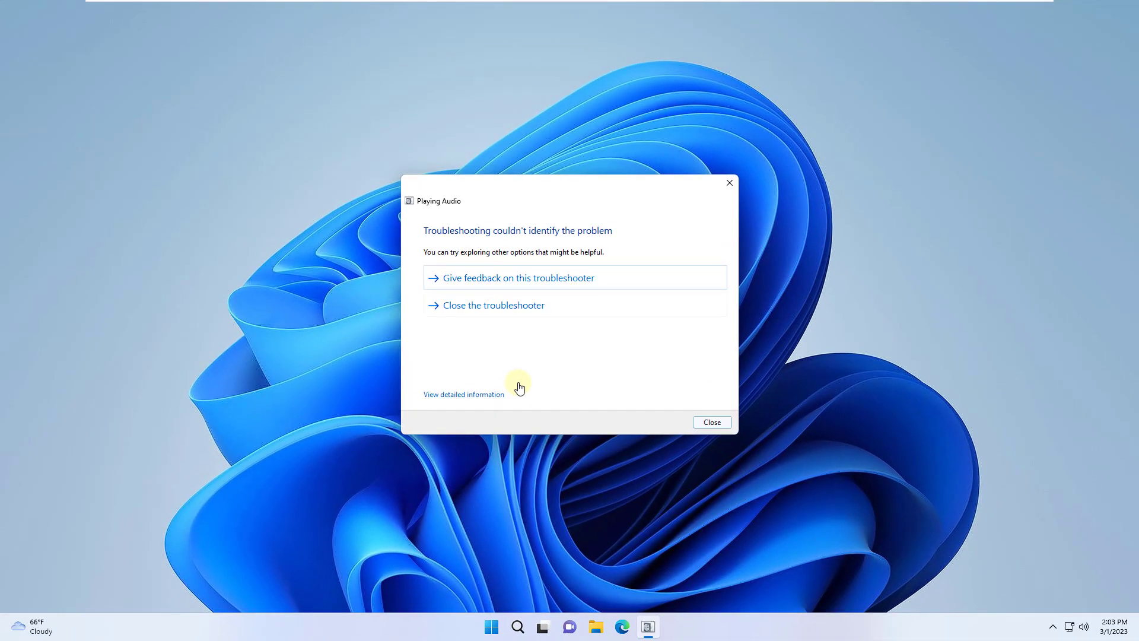
pyautogui.press('Return')
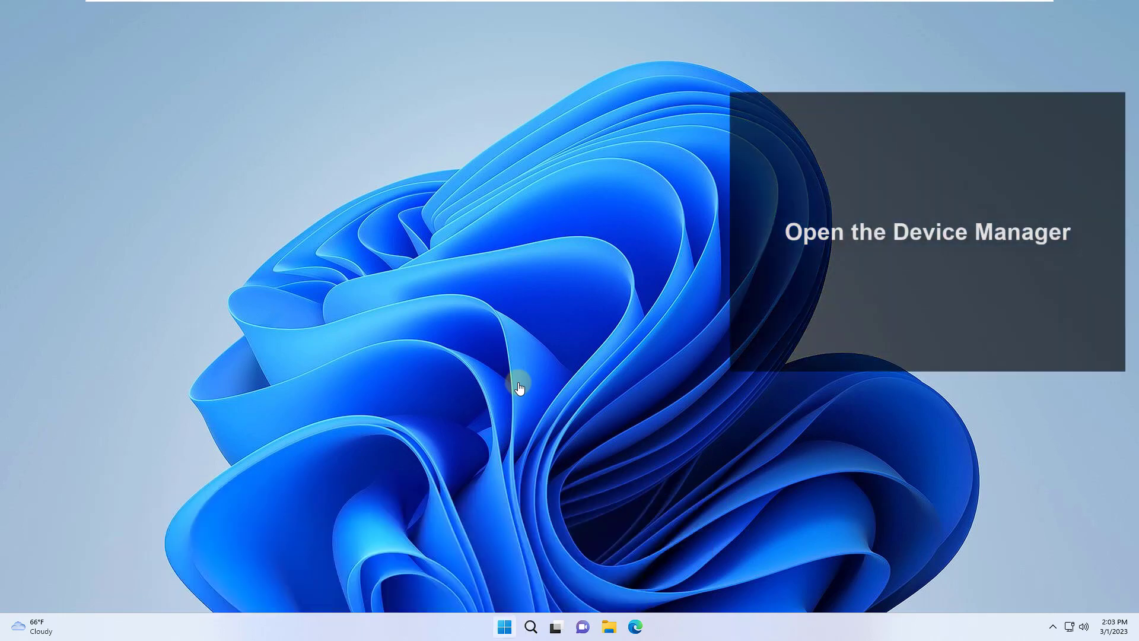
# Open Device Manager and start a driver update for Speakers (High Definition Audio Device) under Audio inputs and outputs.
pyautogui.press('super+x')
pyautogui.click(511, 368)
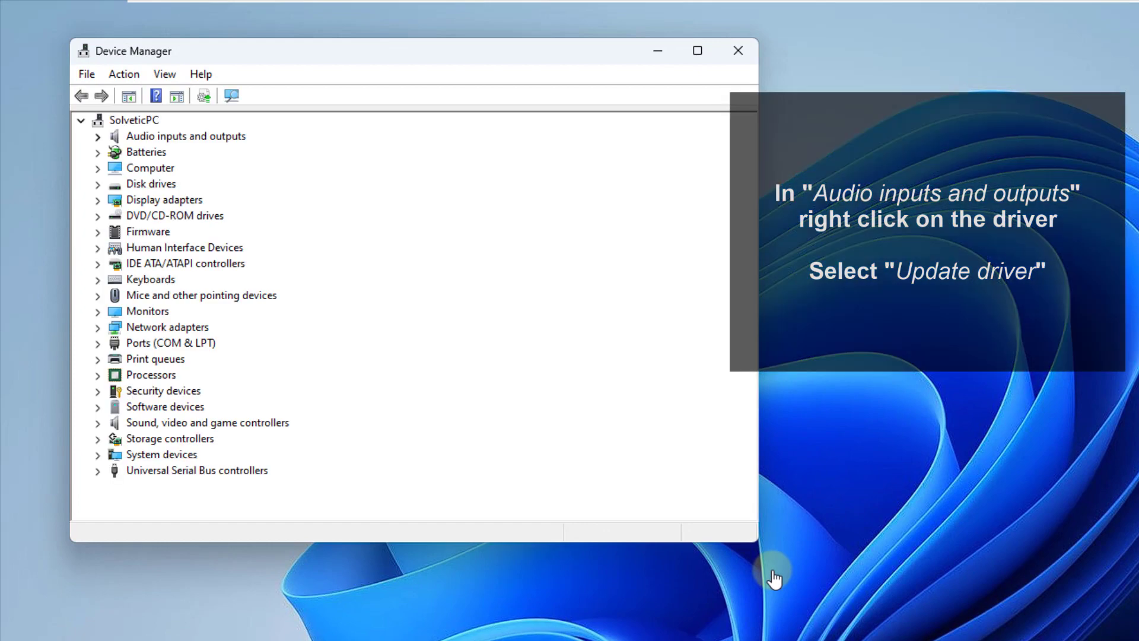
pyautogui.press('Down')
pyautogui.press('Right')
pyautogui.press('Up')
pyautogui.press('Down')
pyautogui.press('Down')
pyautogui.press('Down')
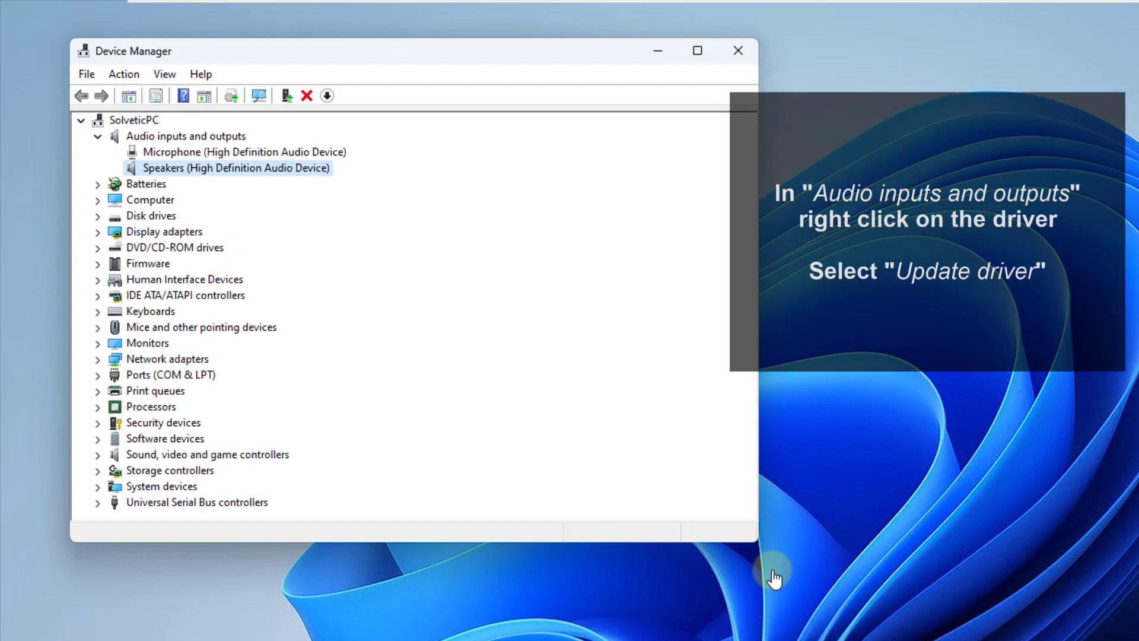
pyautogui.hotkey('shift', 'F10')
pyautogui.press('Down')
pyautogui.press('Return')
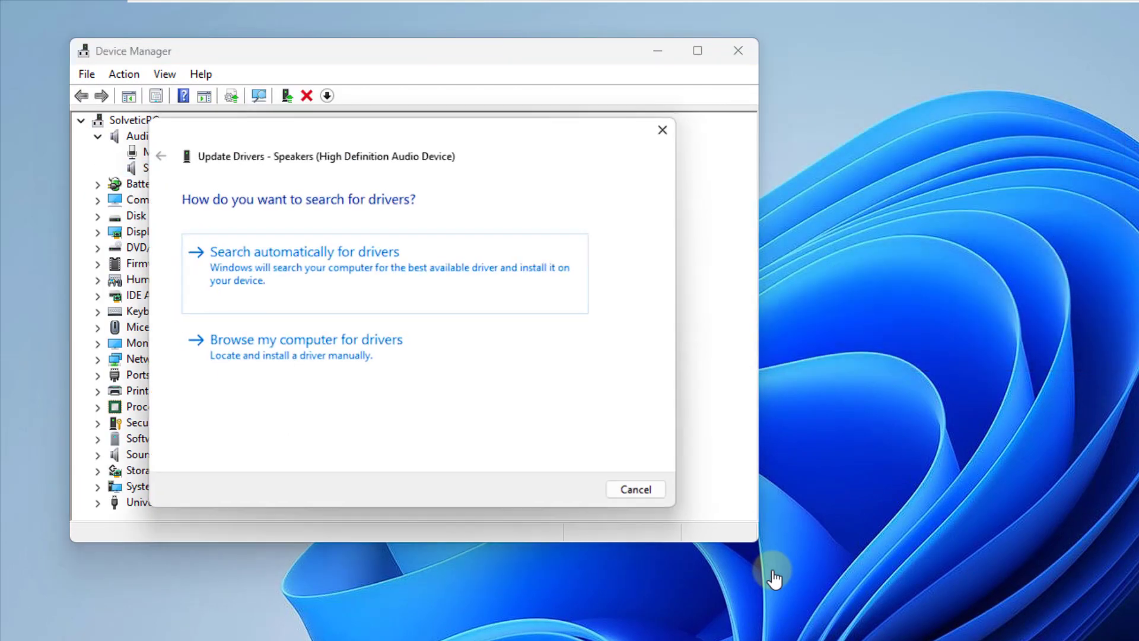
# Install the Audio Endpoint driver for the speakers from the list of available drivers on the computer, then close Device Manager.
pyautogui.press('Tab')
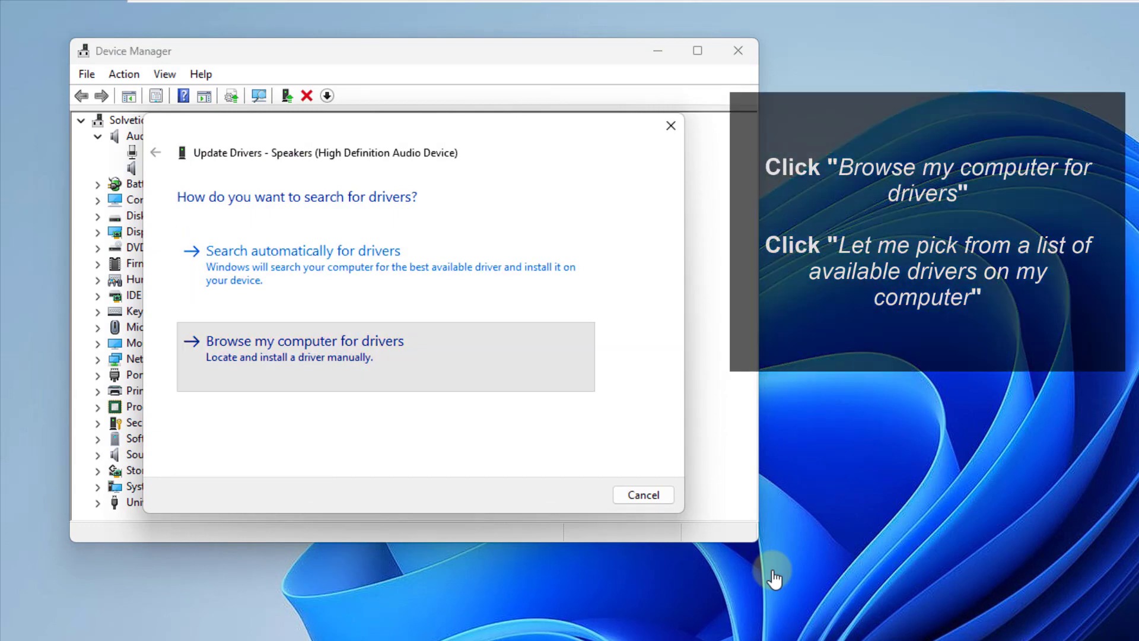
pyautogui.press('Return')
pyautogui.hotkey('alt', 'l')
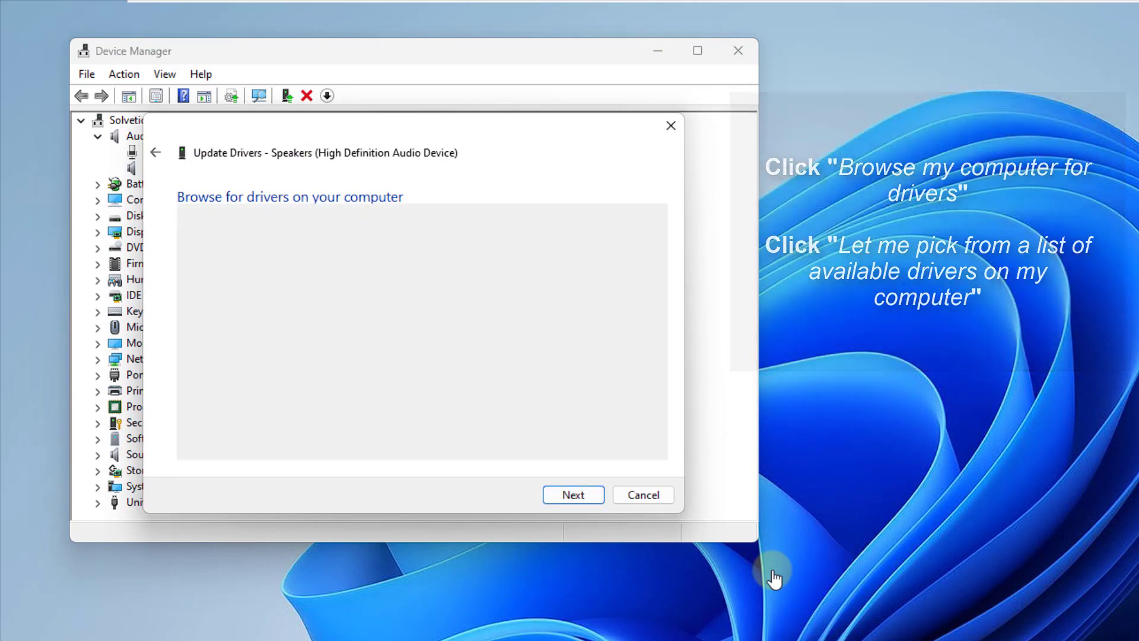
pyautogui.press('Tab')
pyautogui.press('Down')
pyautogui.press('Up')
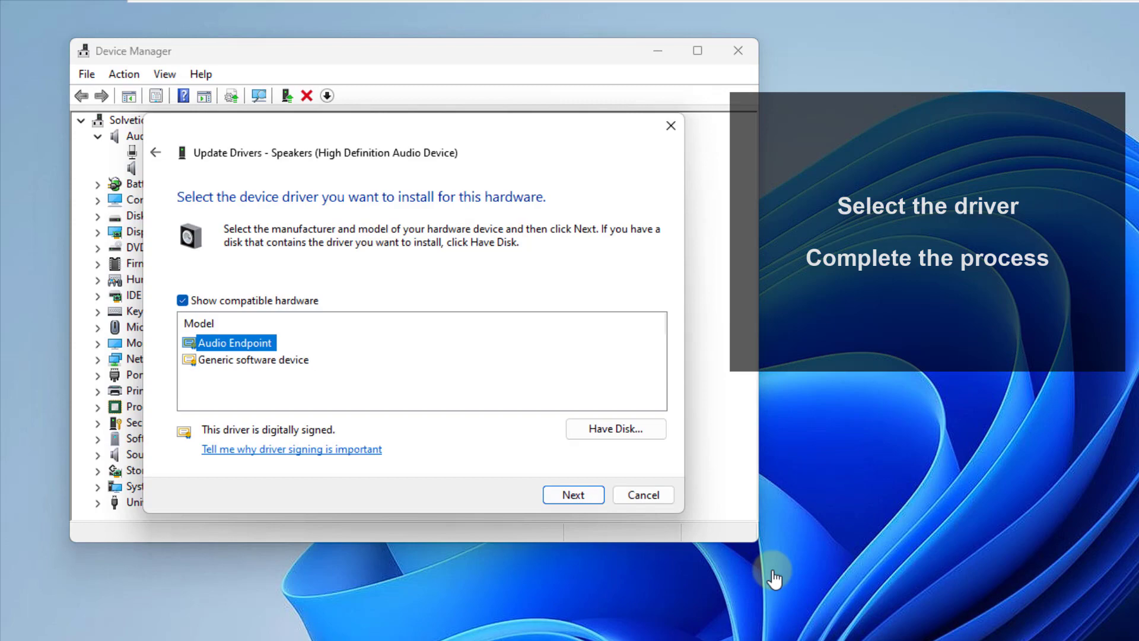
pyautogui.press('Return')
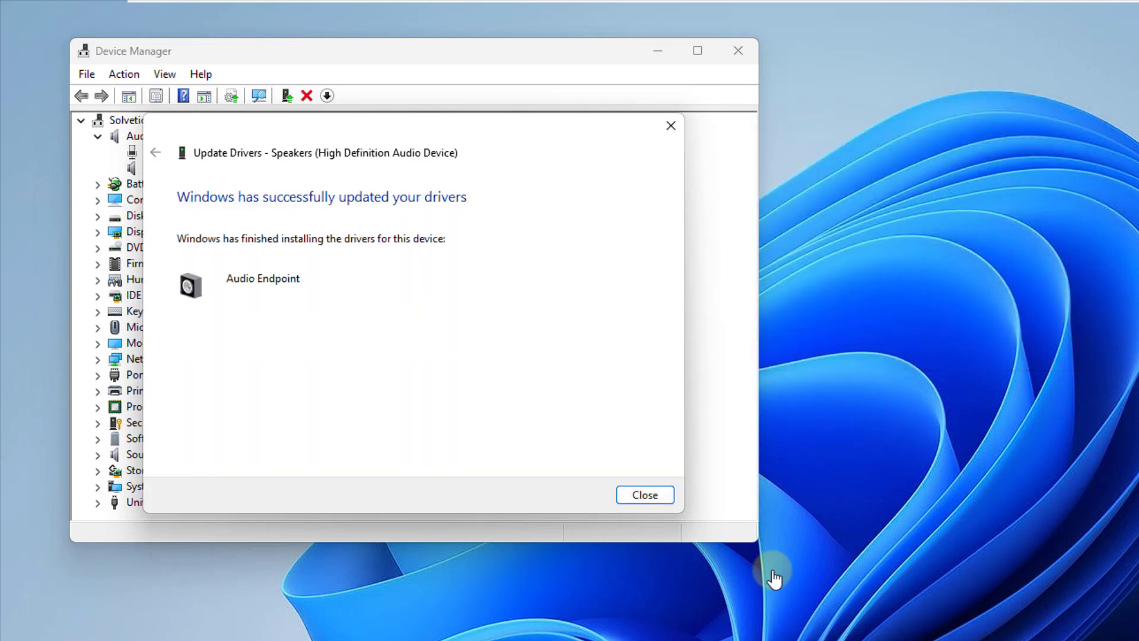
pyautogui.press('Return')
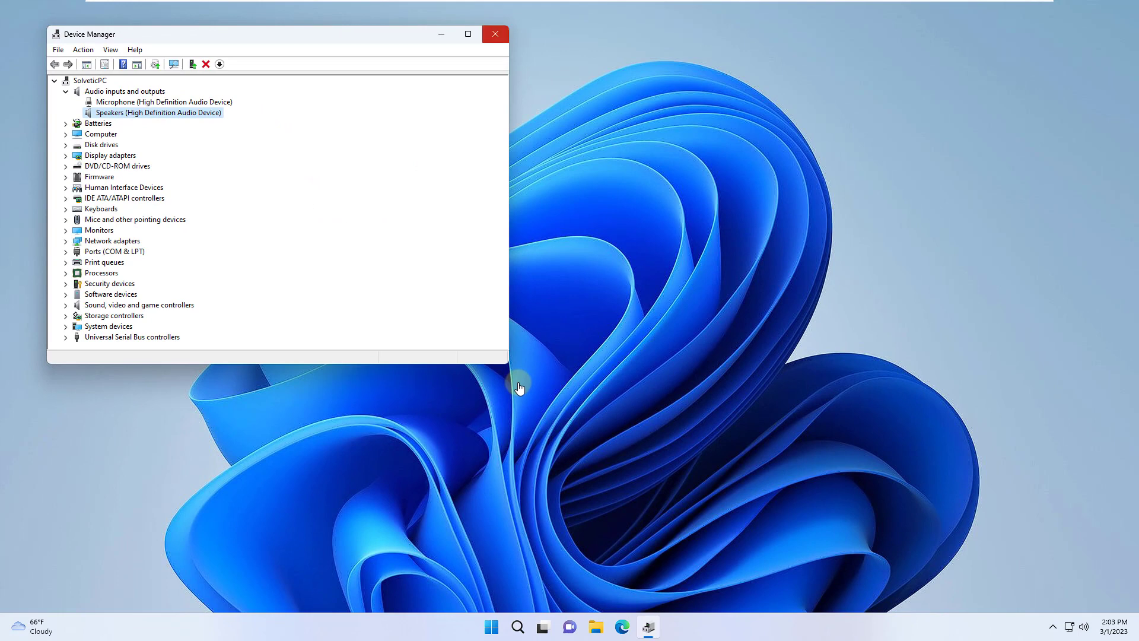
pyautogui.click(496, 34)
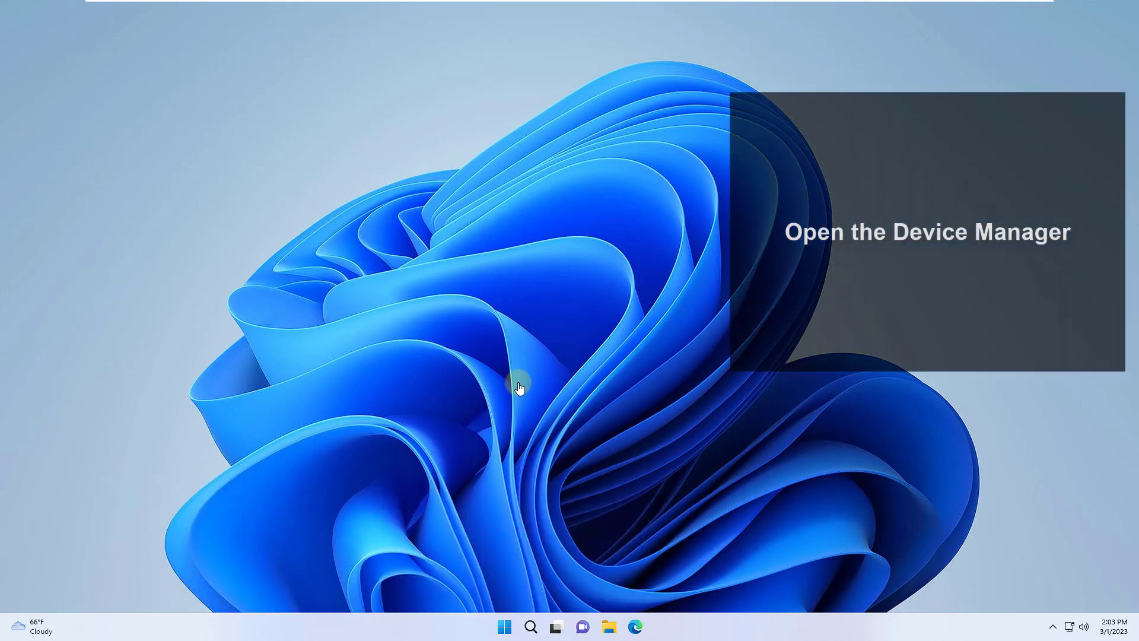
# Reopen Device Manager and uninstall the Speakers (High Definition Audio Device) under Audio inputs and outputs.
pyautogui.press('super+x')
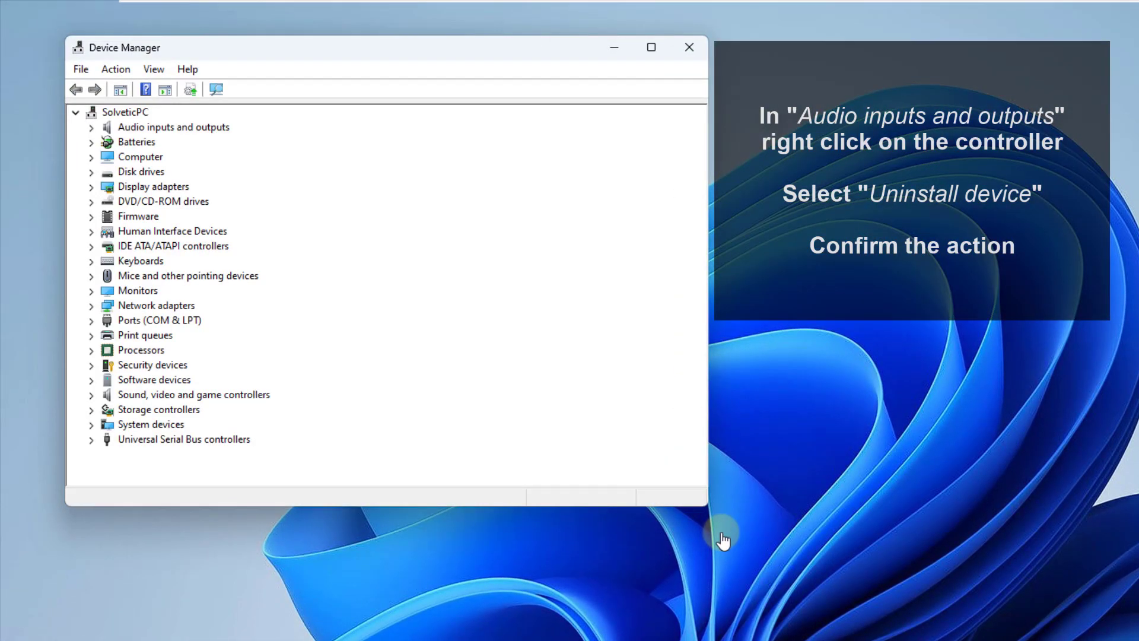
pyautogui.click(91, 127)
pyautogui.click(220, 157)
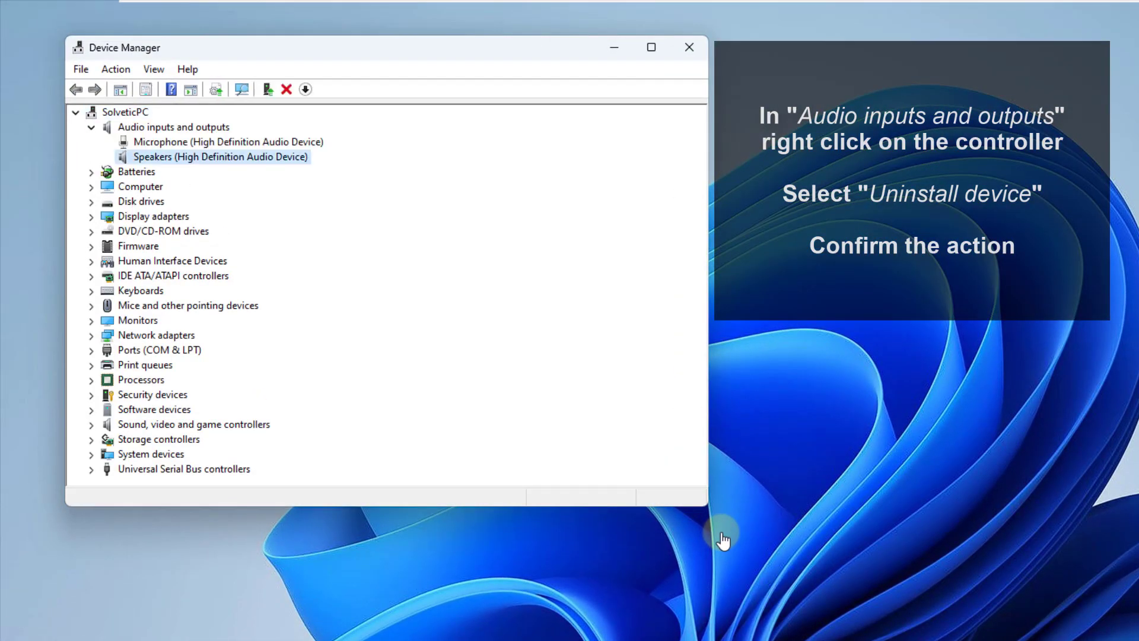
pyautogui.rightClick(183, 158)
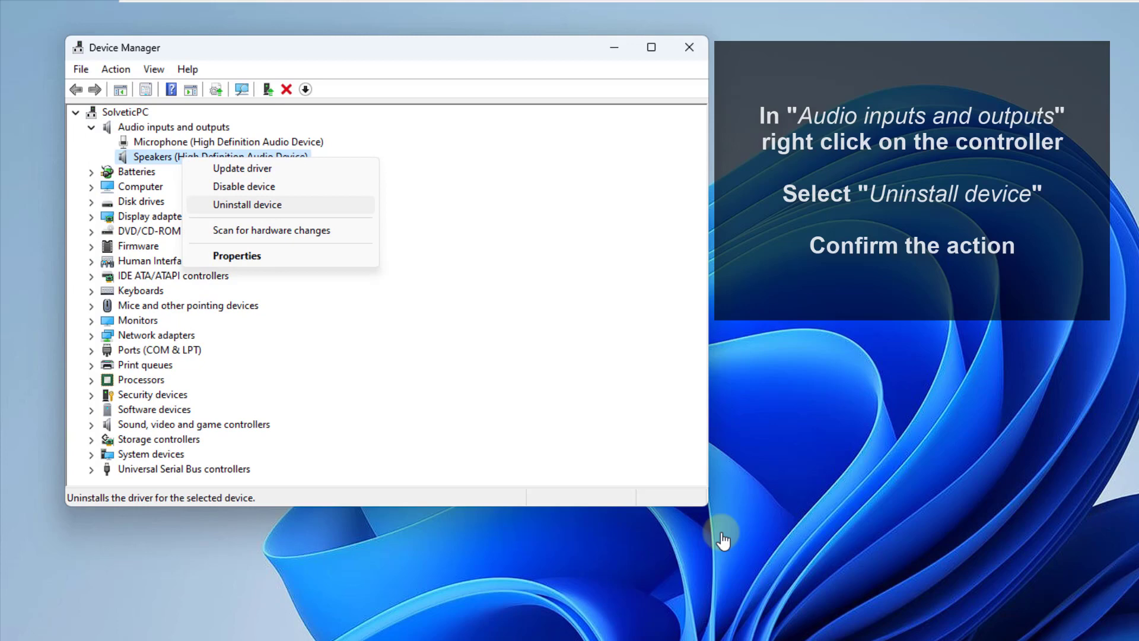
pyautogui.press('Return')
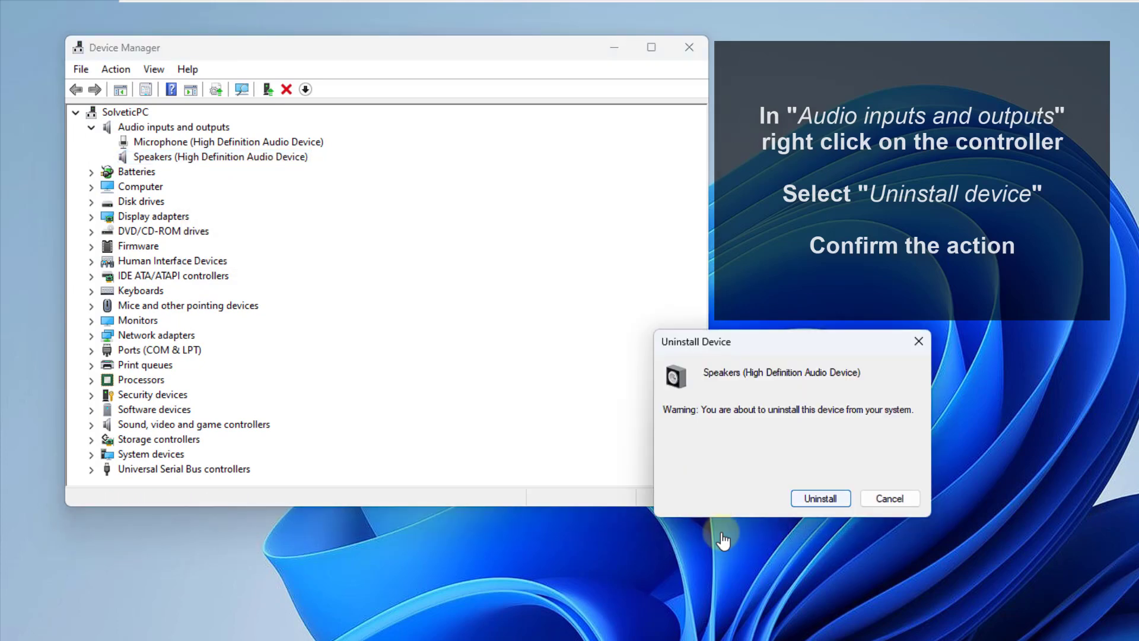
pyautogui.press('Return')
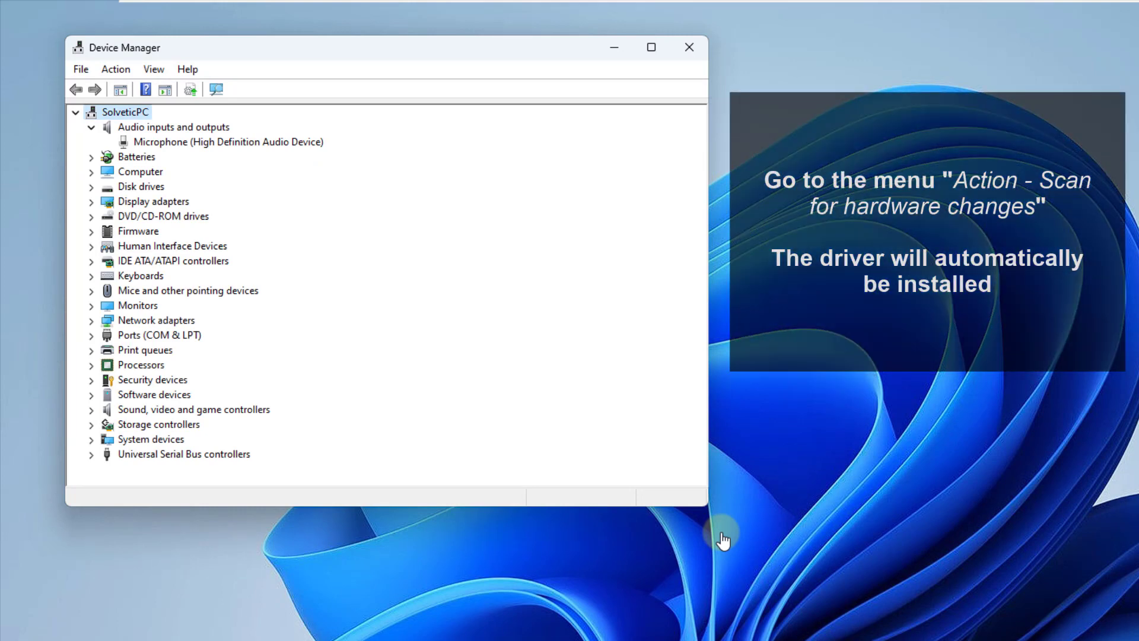
# Scan for hardware changes to reinstall the speakers' driver and close Device Manager.
pyautogui.hotkey('alt', 'a')
pyautogui.press('Down')
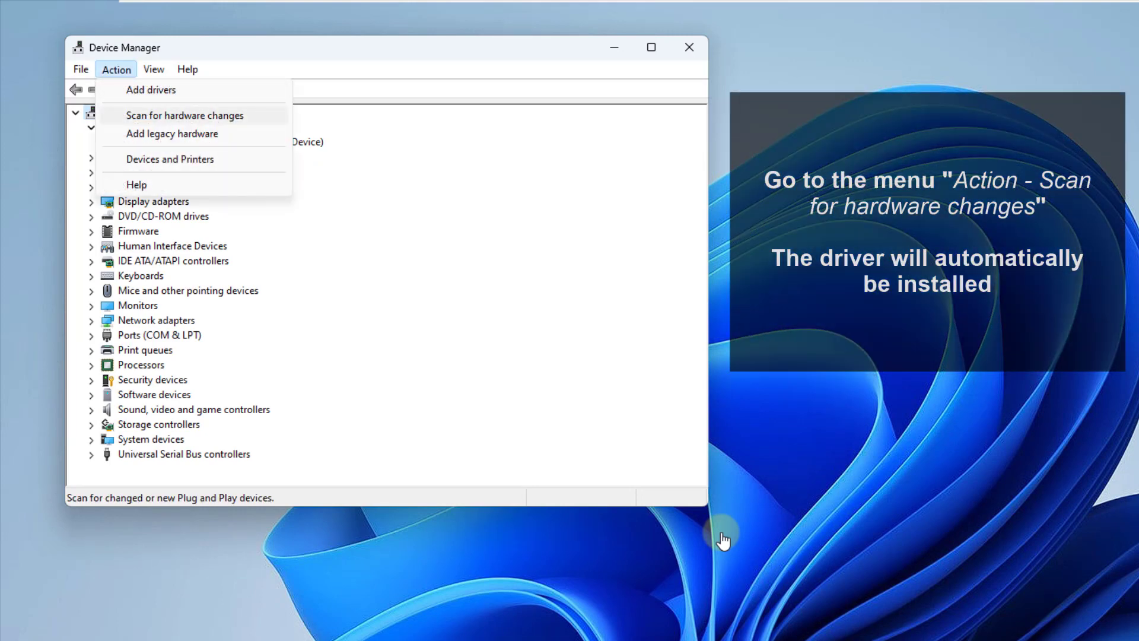
pyautogui.press('Return')
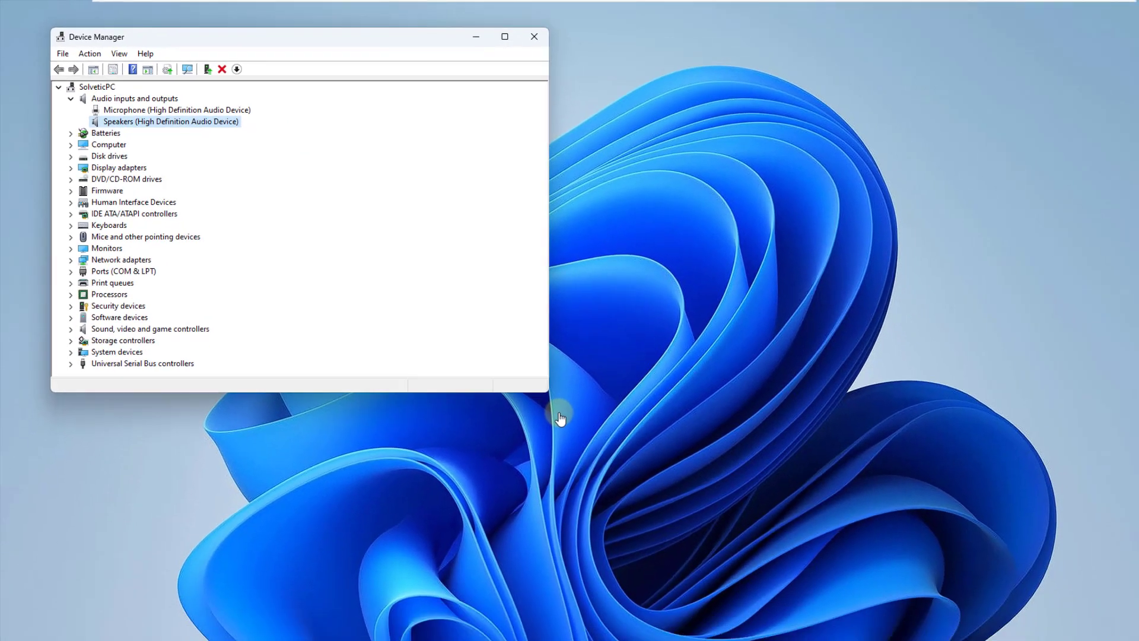
pyautogui.hotkey('alt', 'F4')
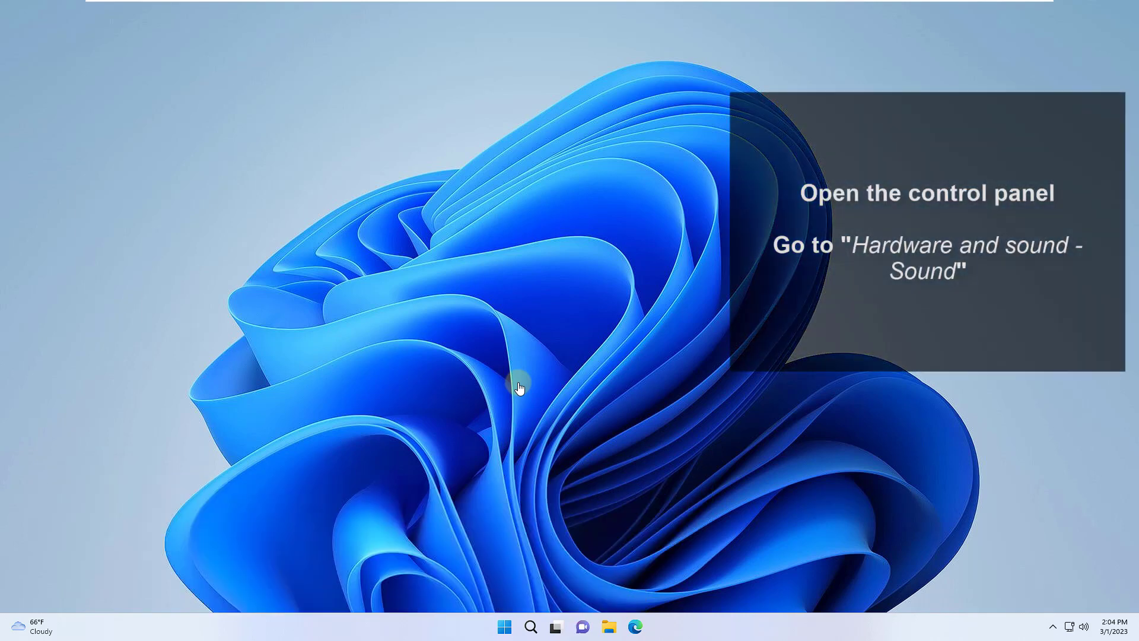
# Open the Sound settings under Hardware and Sound in Control Panel, check that Speakers is the default playback device, and close the dialog.
pyautogui.press('super')
pyautogui.write('control')
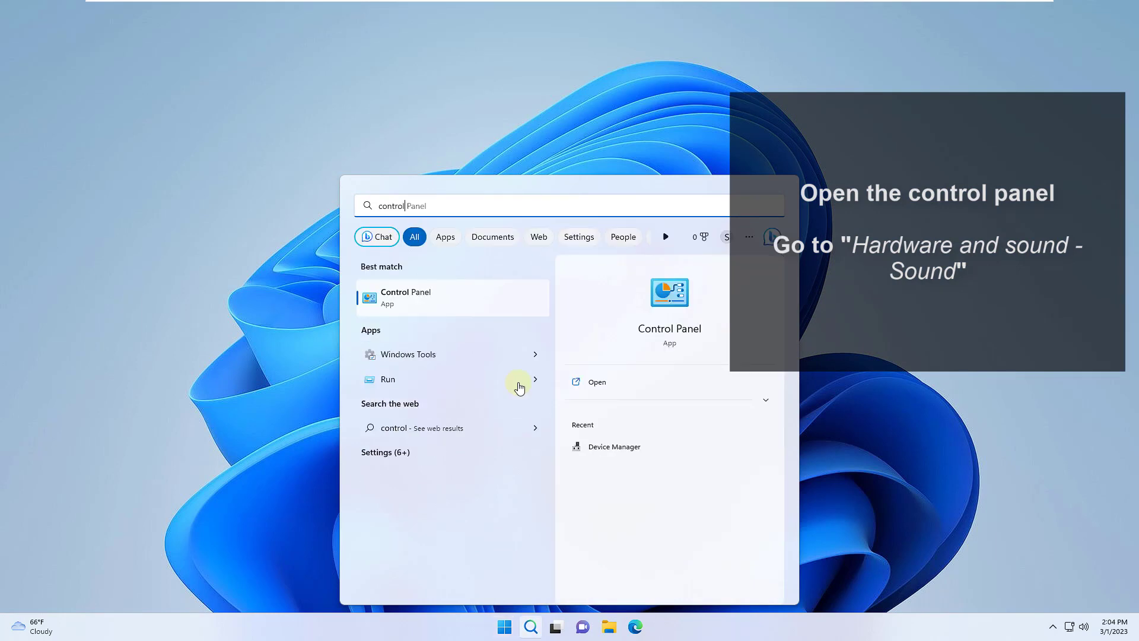
pyautogui.press('Return')
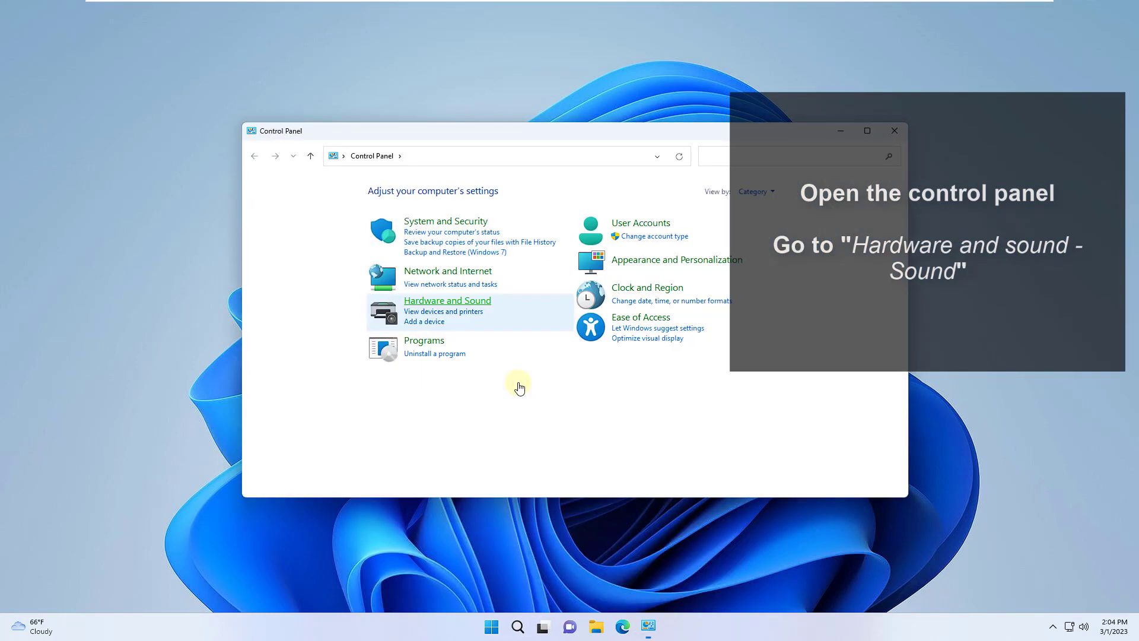
pyautogui.click(445, 301)
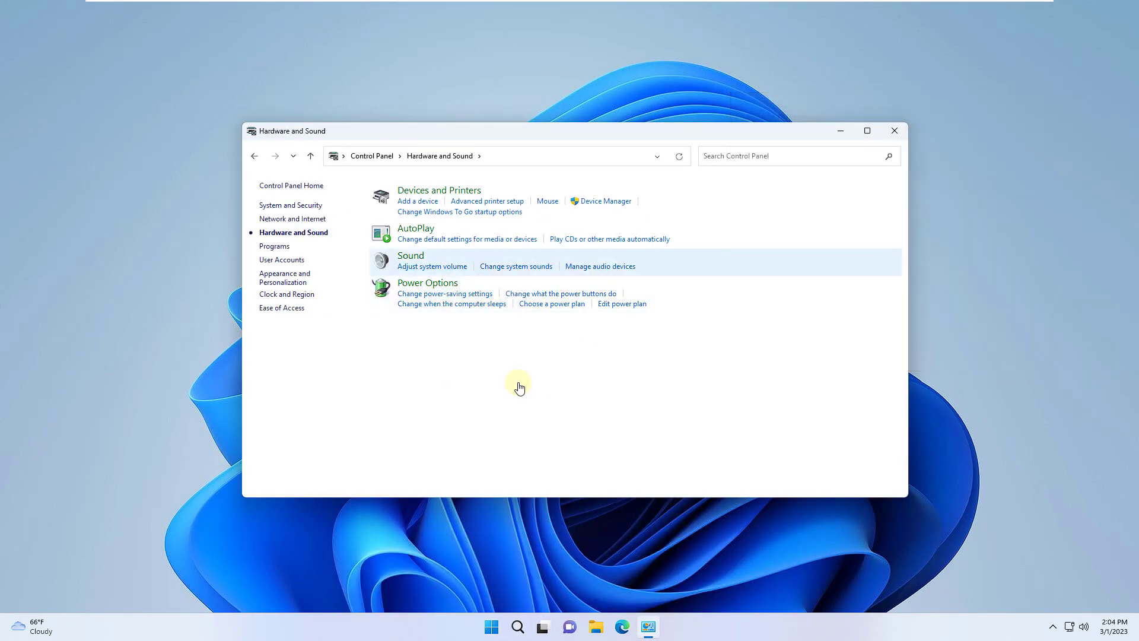
pyautogui.press('Return')
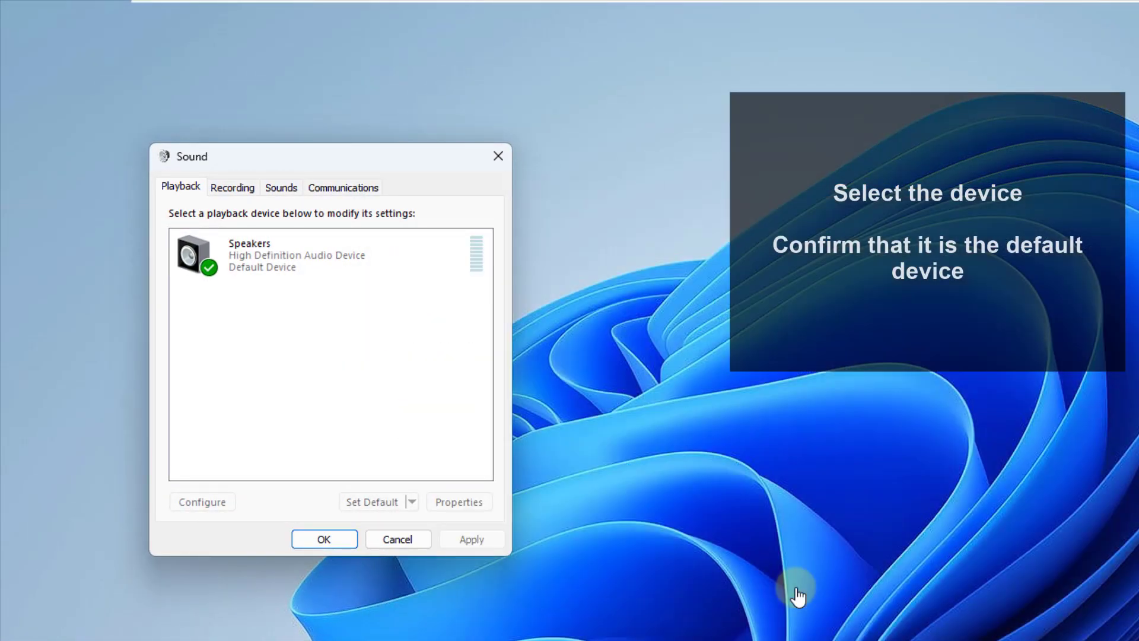
pyautogui.press('Down')
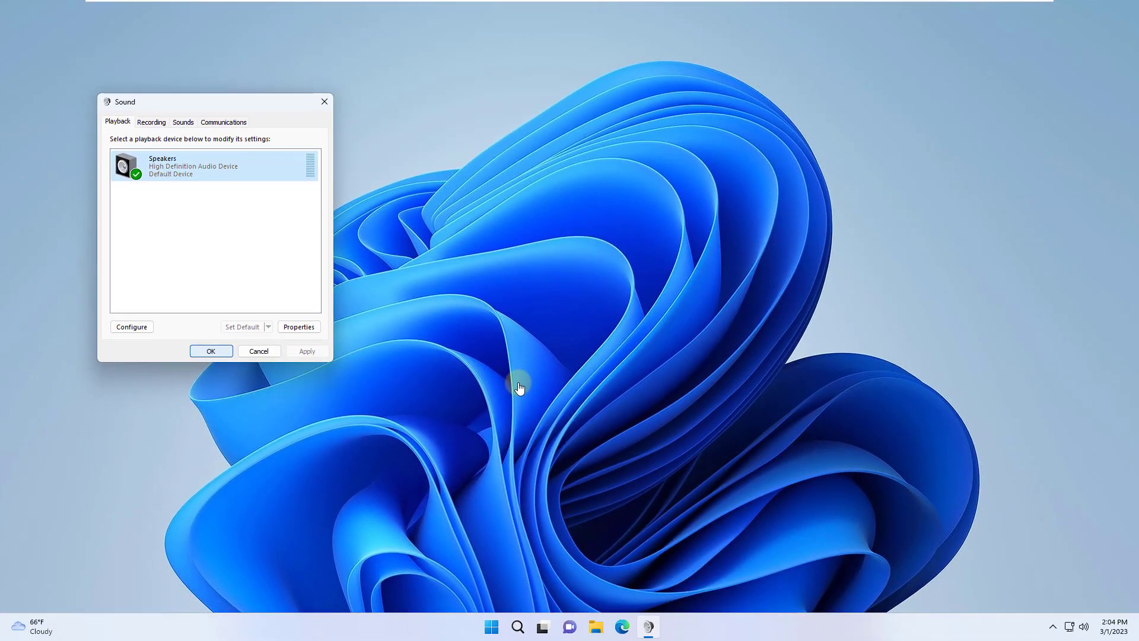
pyautogui.press('Return')
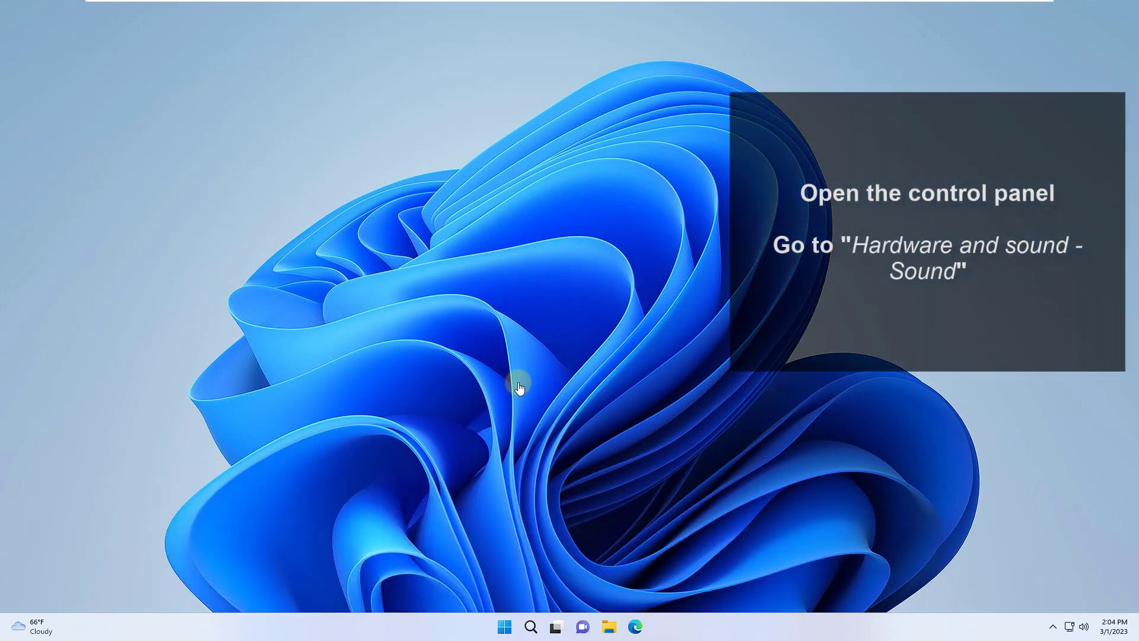
pyautogui.press('super+x')
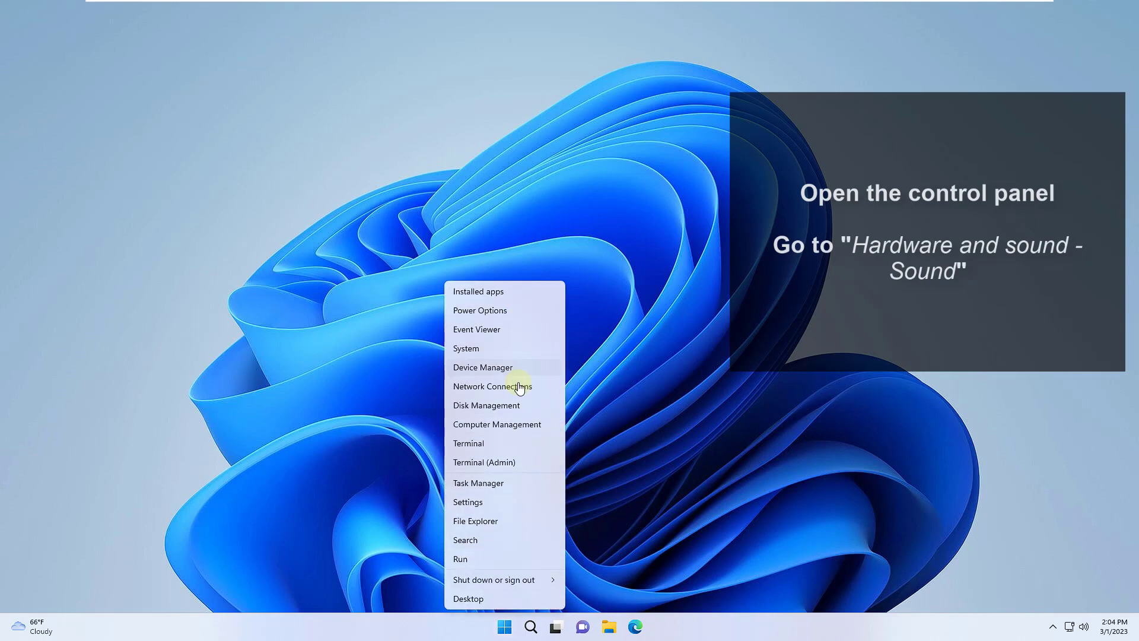
pyautogui.press('r')
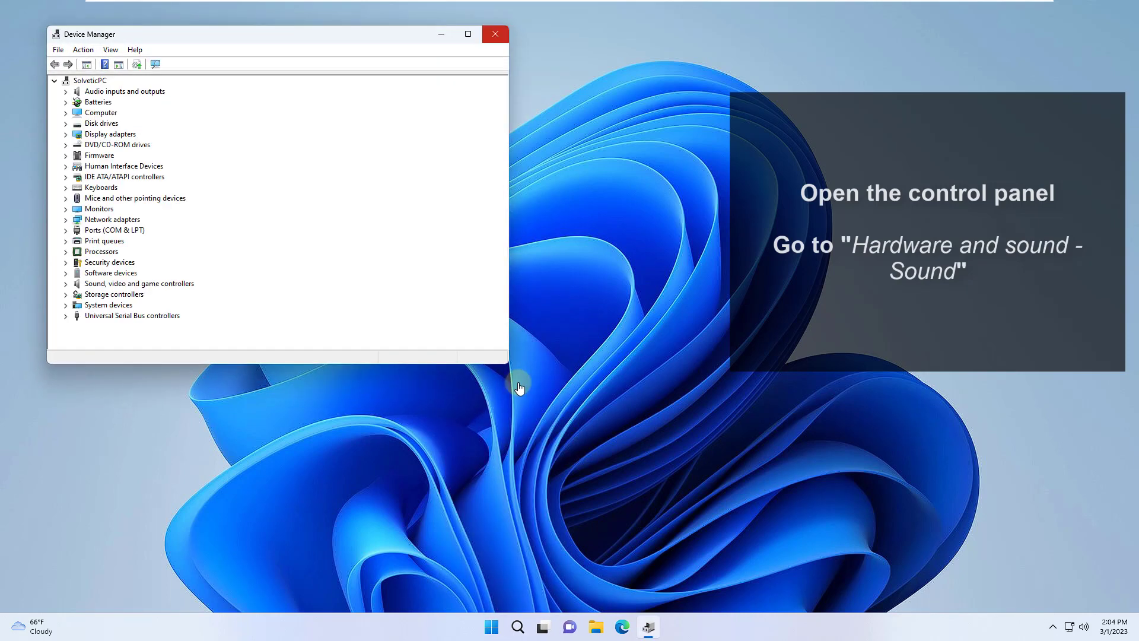
pyautogui.hotkey('alt', 'F4')
# Open Control Panel and go to the Sound settings under Hardware and Sound.
pyautogui.press('super')
pyautogui.write('control')
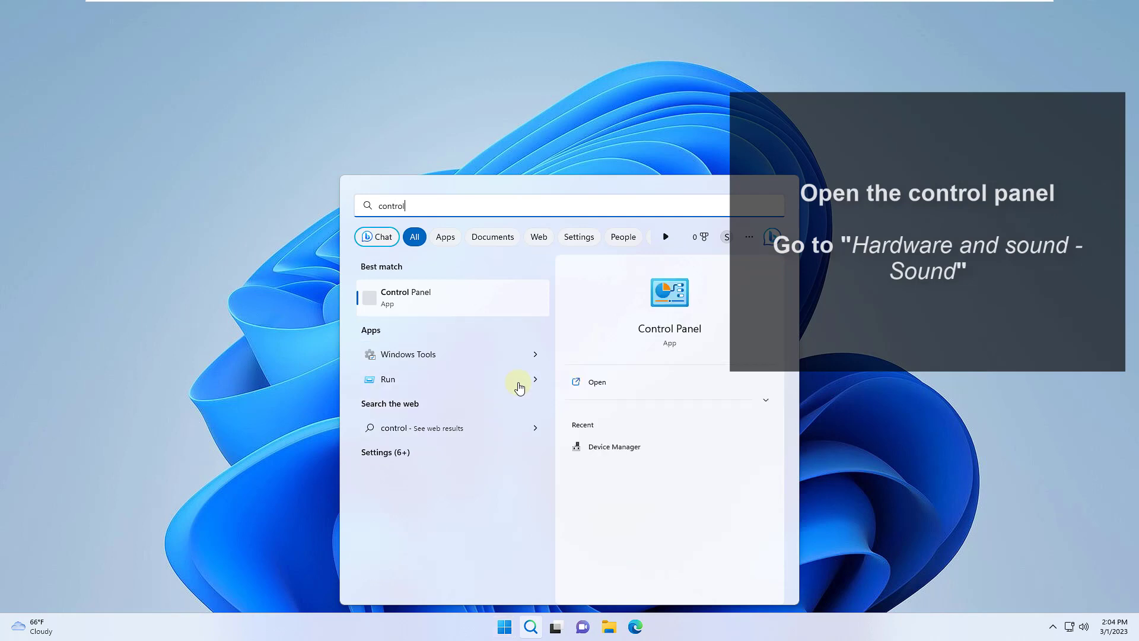
pyautogui.press('Return')
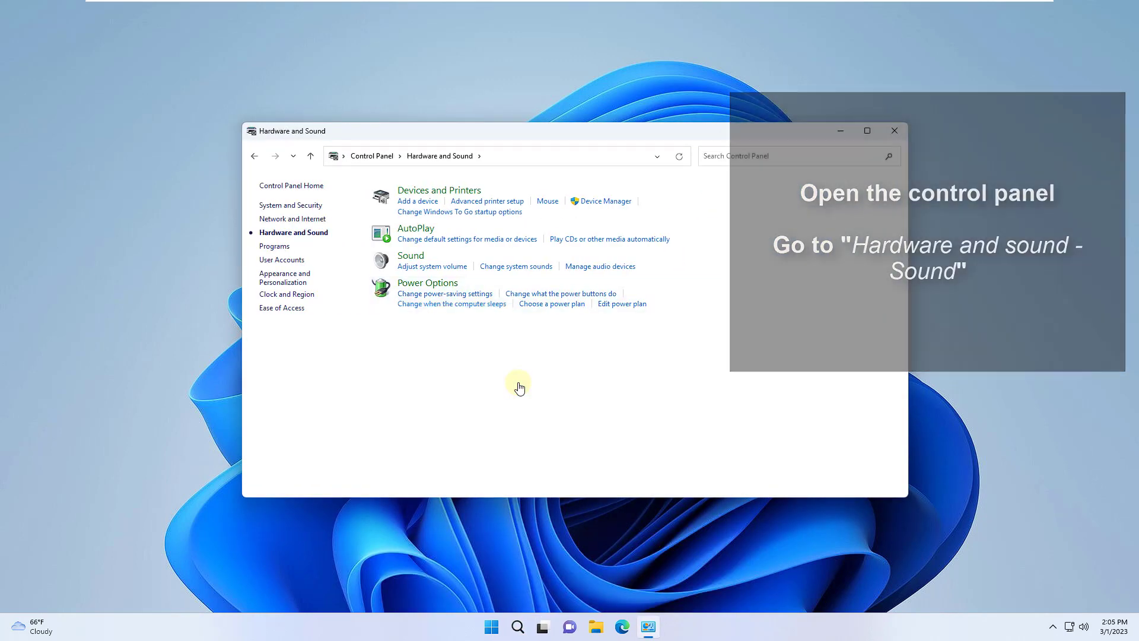
pyautogui.press('Up')
pyautogui.press('Up')
pyautogui.press('Up')
pyautogui.press('Down')
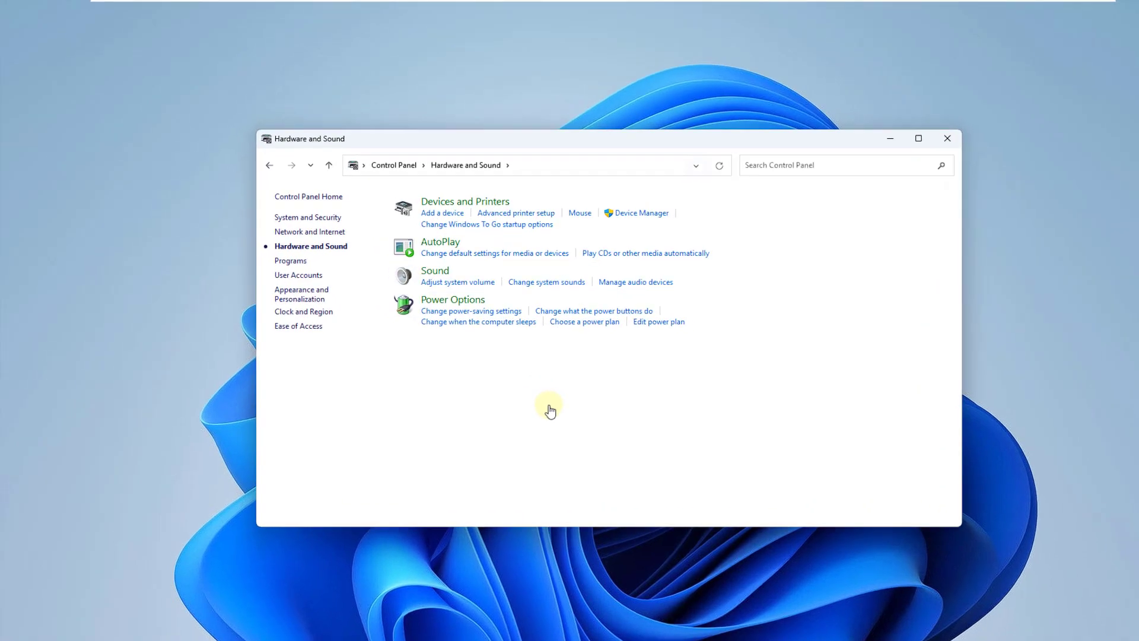
pyautogui.press('Return')
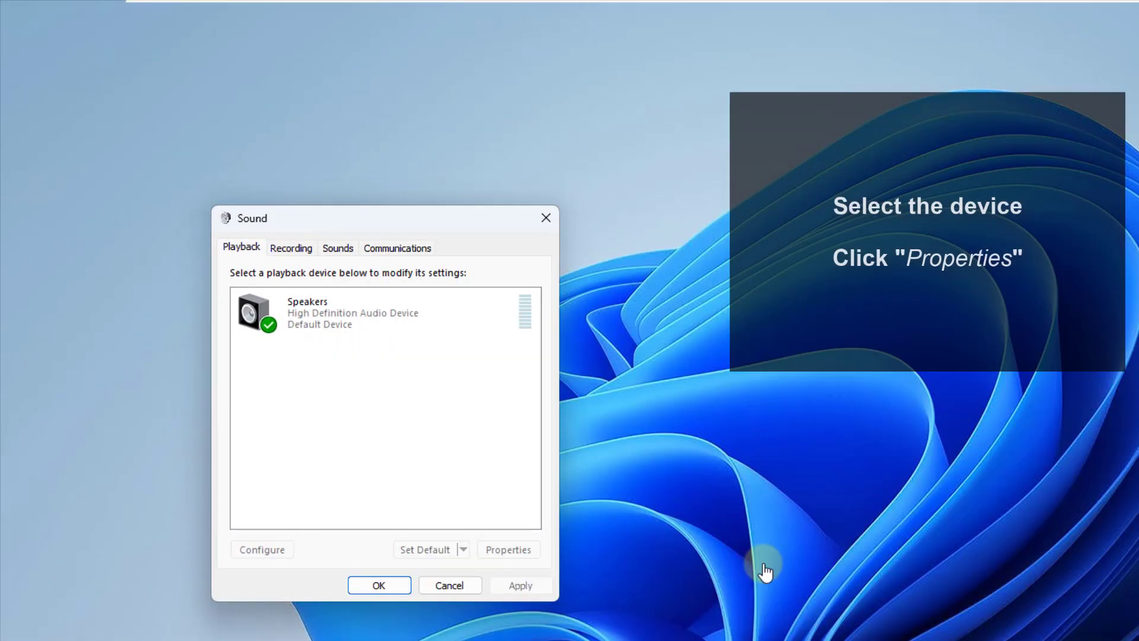
# Open the Enhancements settings in the properties of the Speakers playback device.
pyautogui.press('Down')
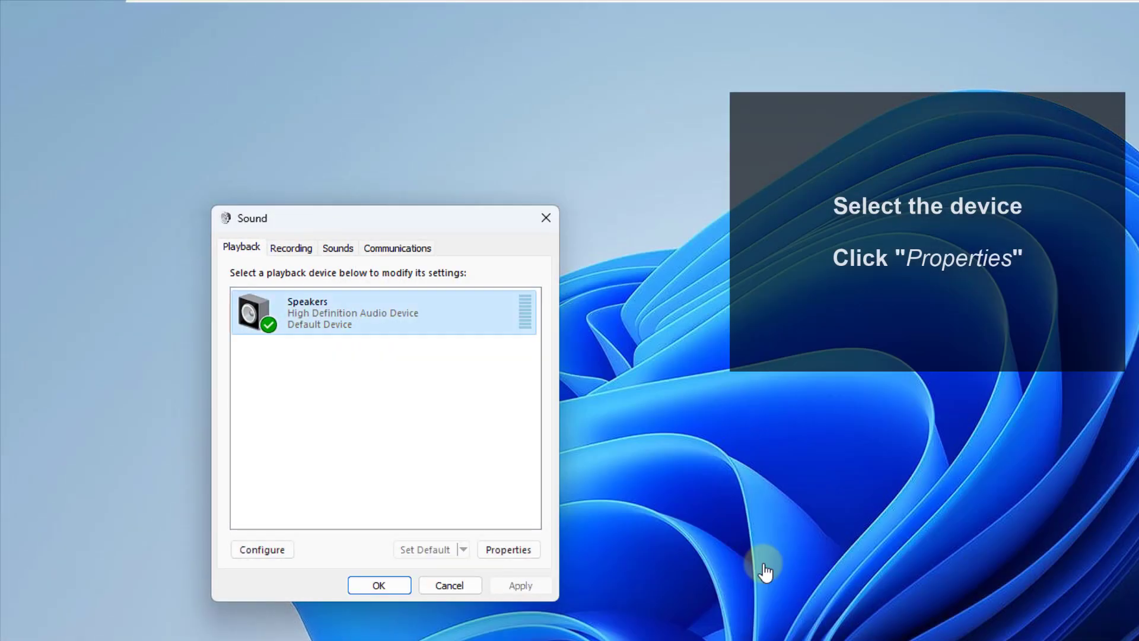
pyautogui.press('Tab')
pyautogui.press('Tab')
pyautogui.press('Return')
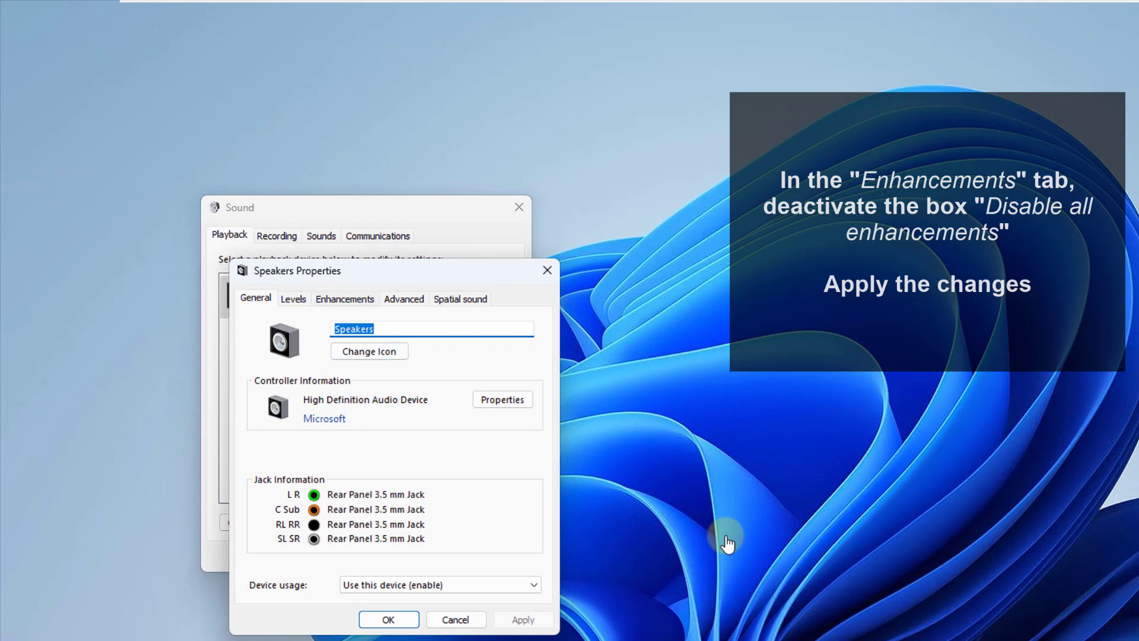
pyautogui.hotkey('ctrl', 'Tab')
pyautogui.hotkey('ctrl', 'Tab')
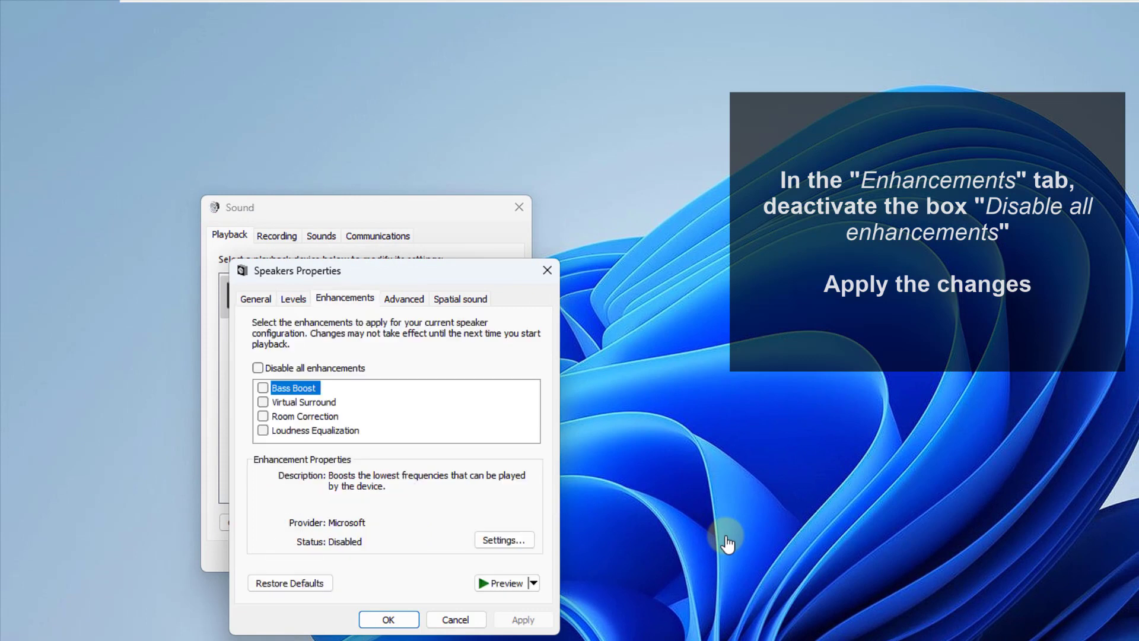
# Make sure Disable all enhancements is unchecked for the speakers, and confirm both the properties and Sound dialogs.
pyautogui.press('space')
pyautogui.press('space')
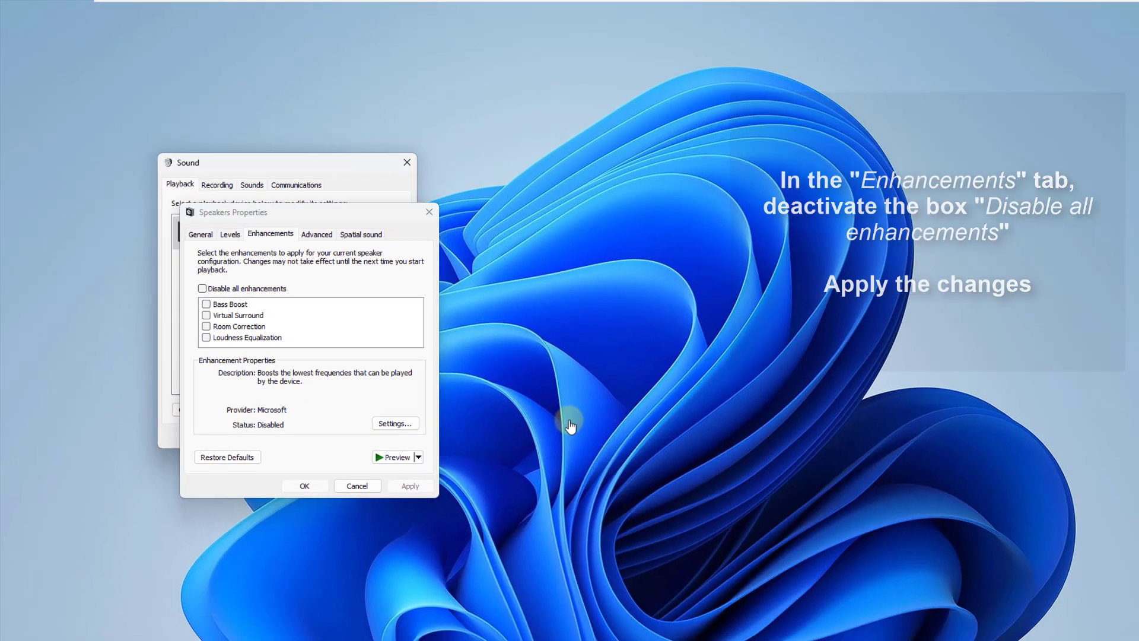
pyautogui.press('Return')
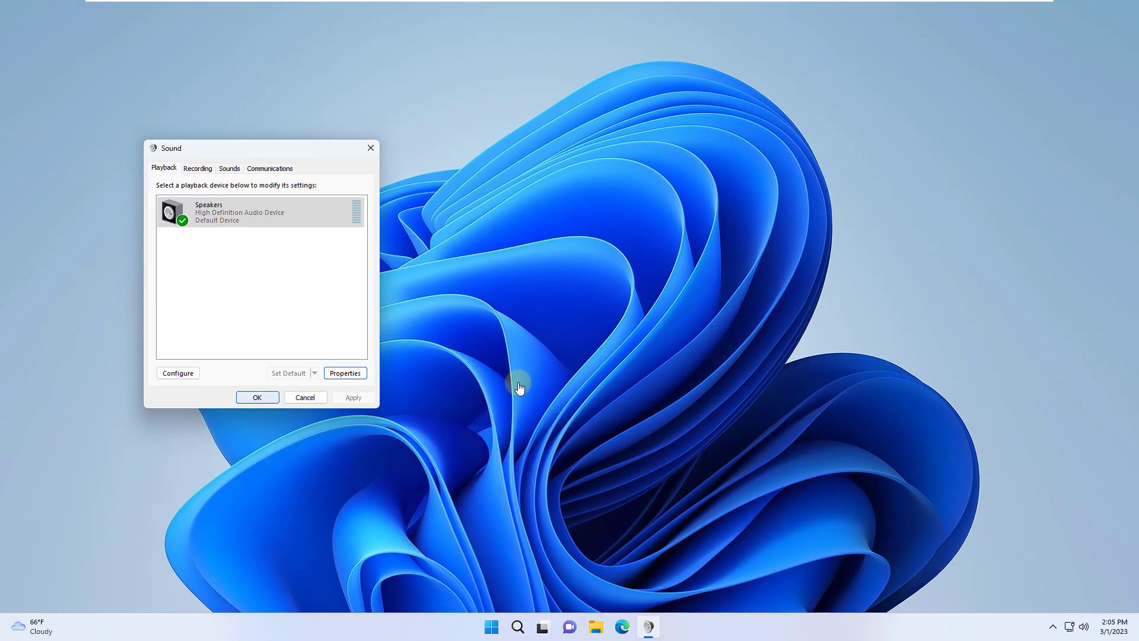
pyautogui.press('Return')
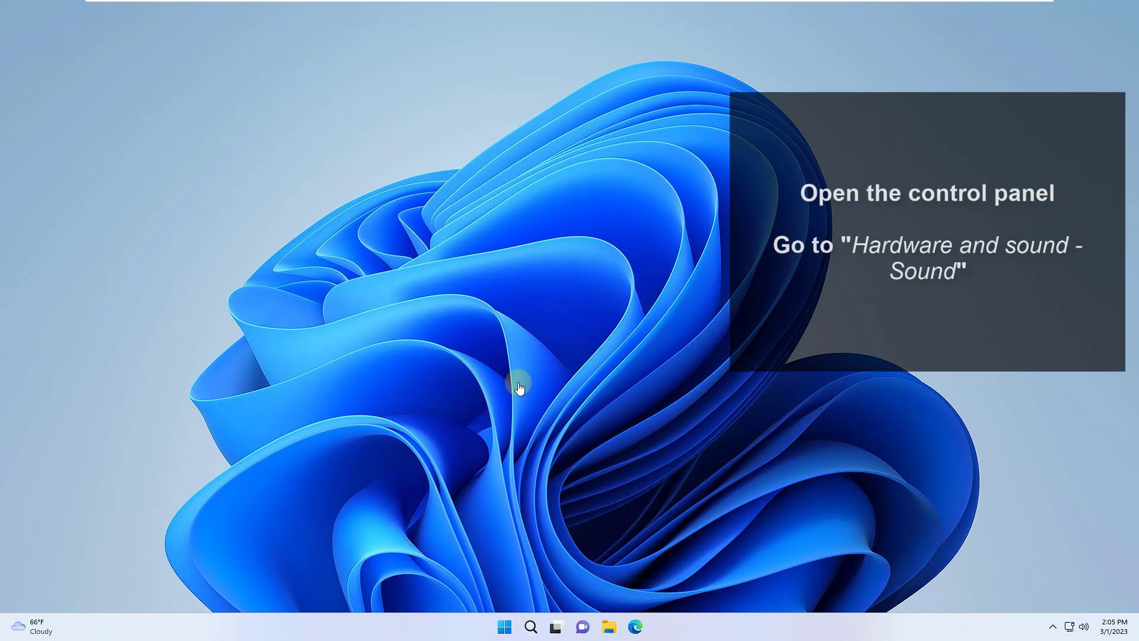
# Reopen the Sound settings from Hardware and Sound in Control Panel and close the Control Panel window.
pyautogui.press('super')
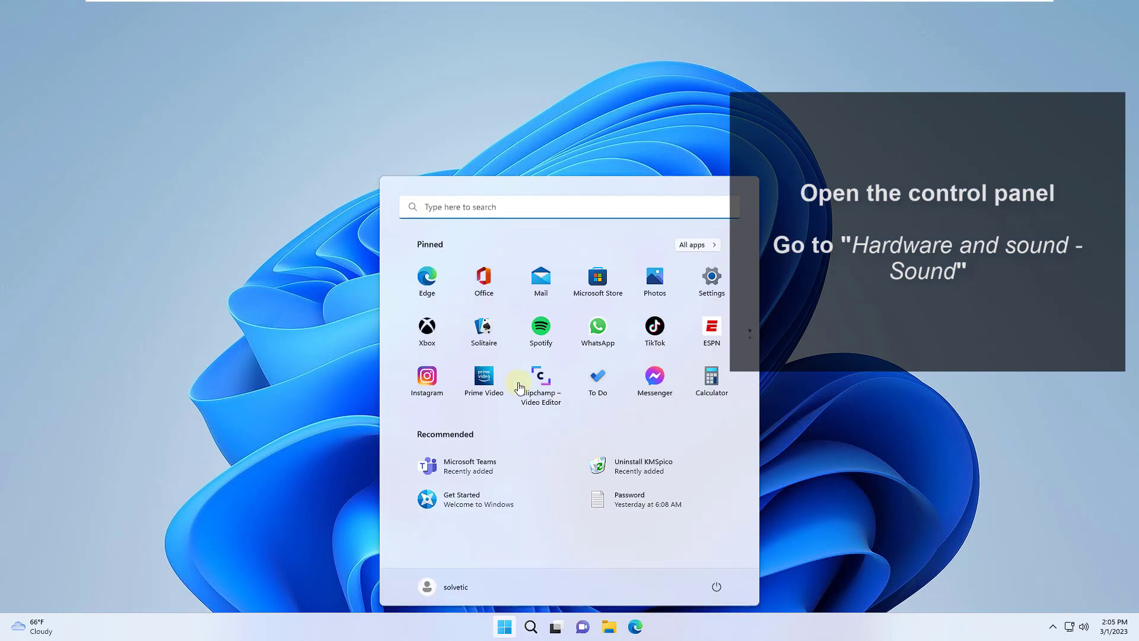
pyautogui.write('control')
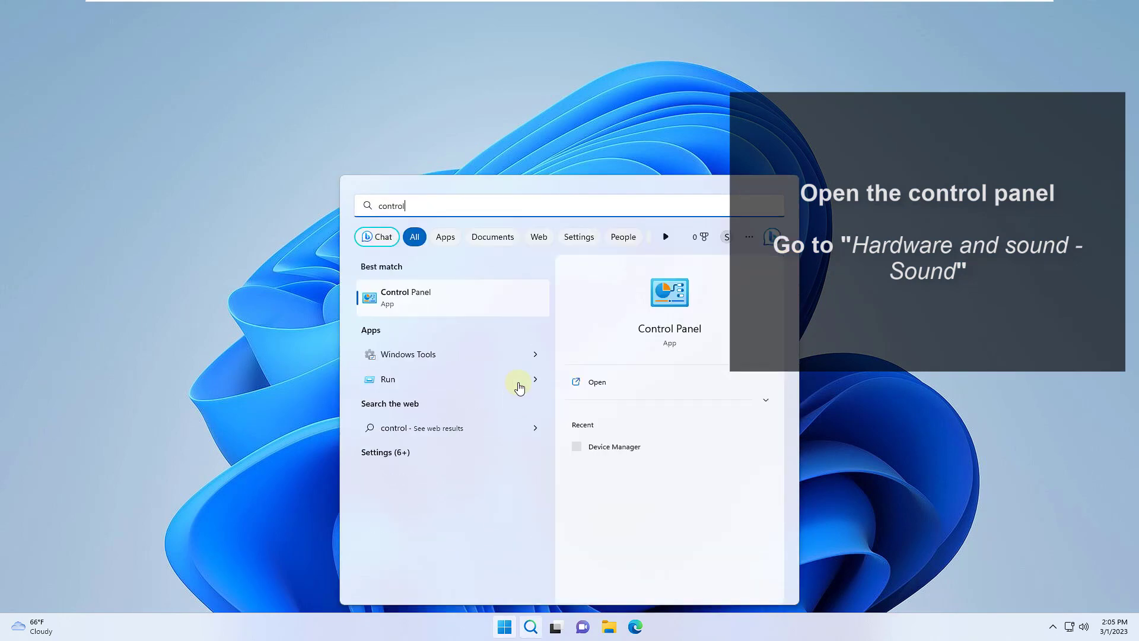
pyautogui.press('Return')
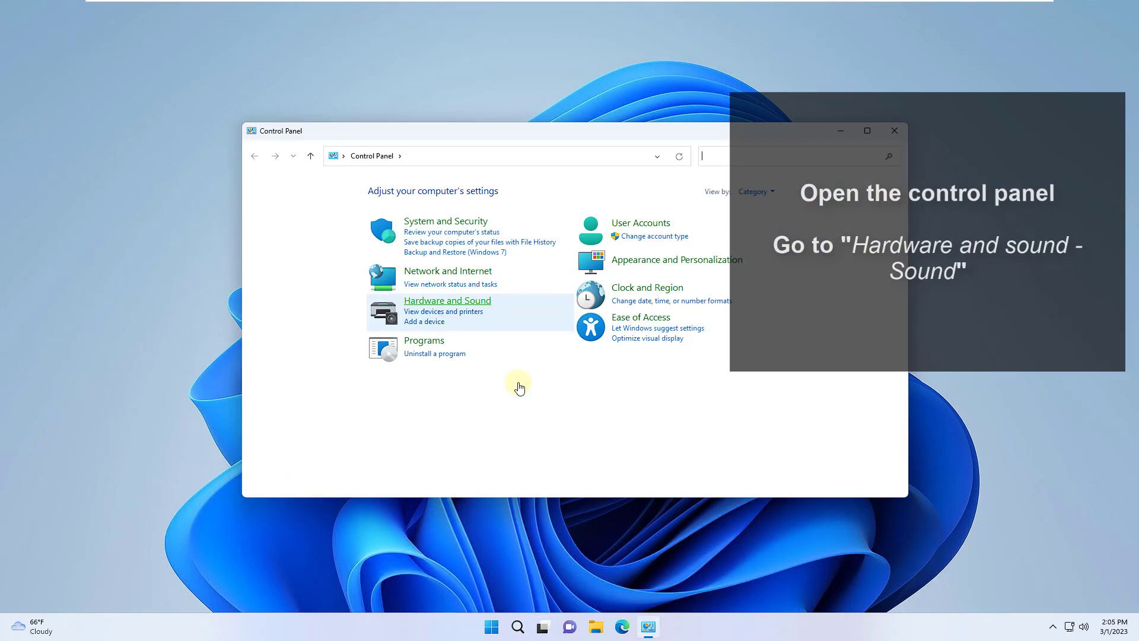
pyautogui.press('Return')
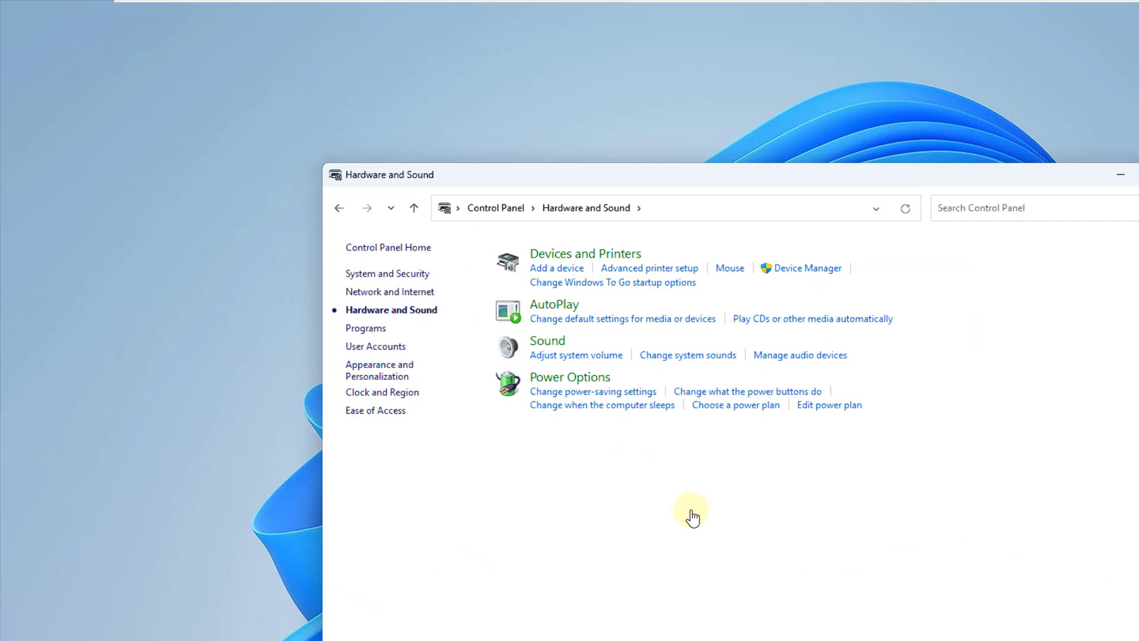
pyautogui.press('Return')
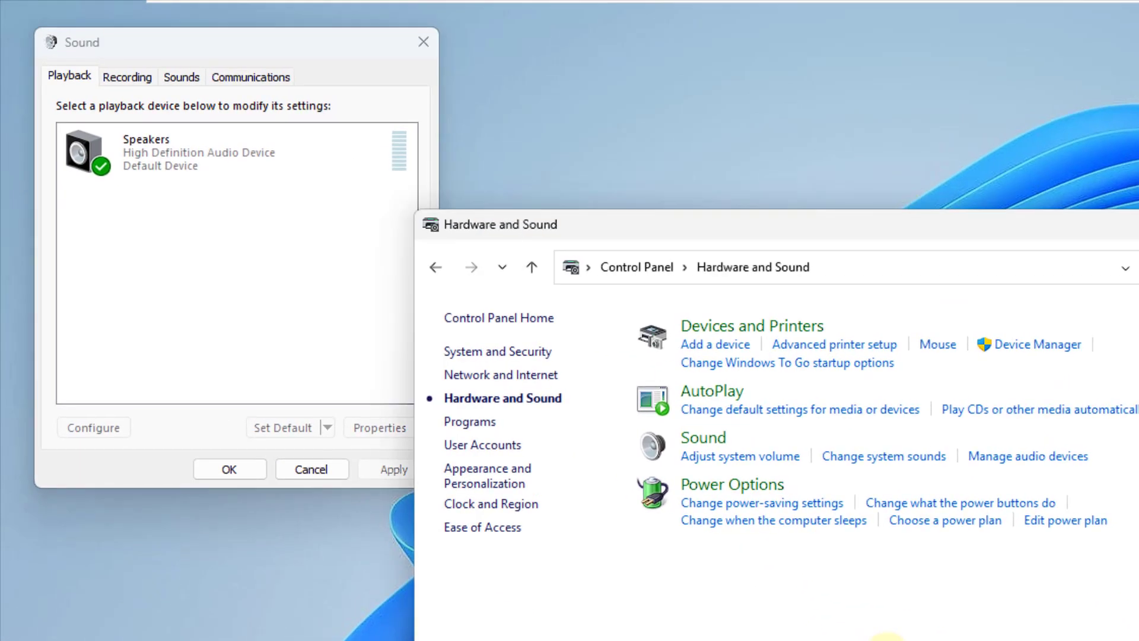
pyautogui.hotkey('alt', 'F4')
# Disable the Speakers playback device, enable it again, and confirm the Sound dialog.
pyautogui.press('Down')
pyautogui.rightClick(231, 158)
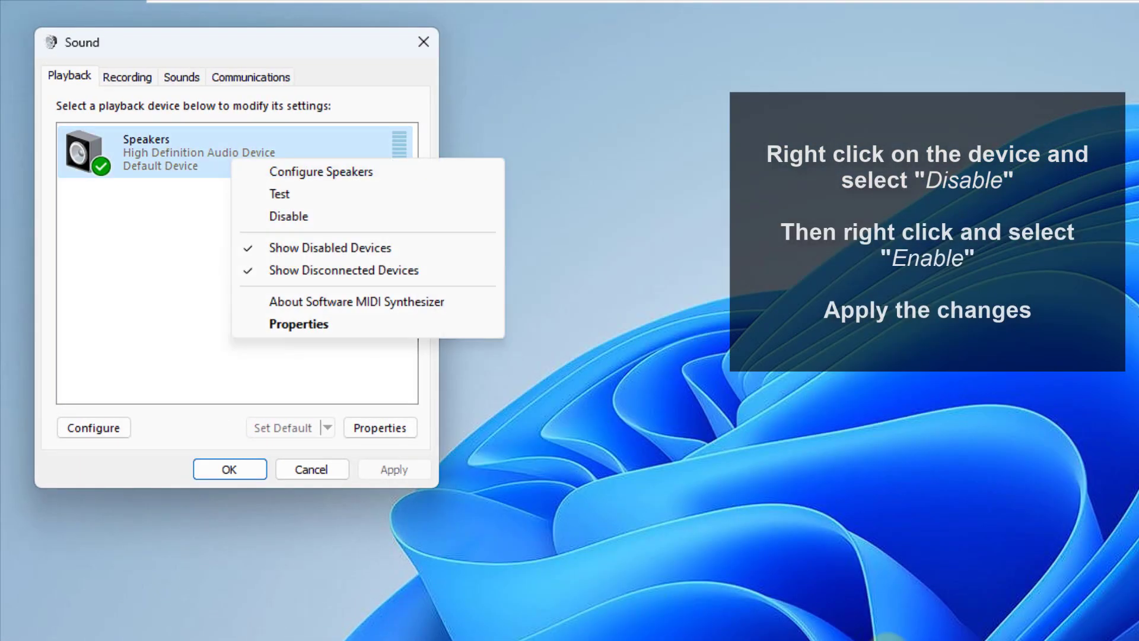
pyautogui.press('Return')
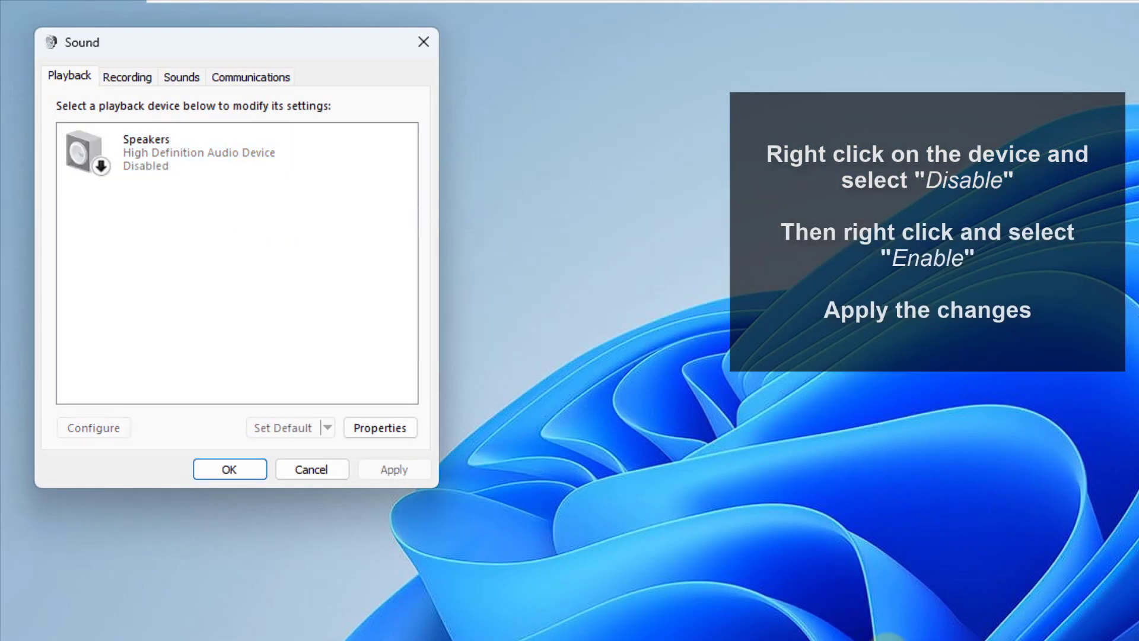
pyautogui.hotkey('shift', 'F10')
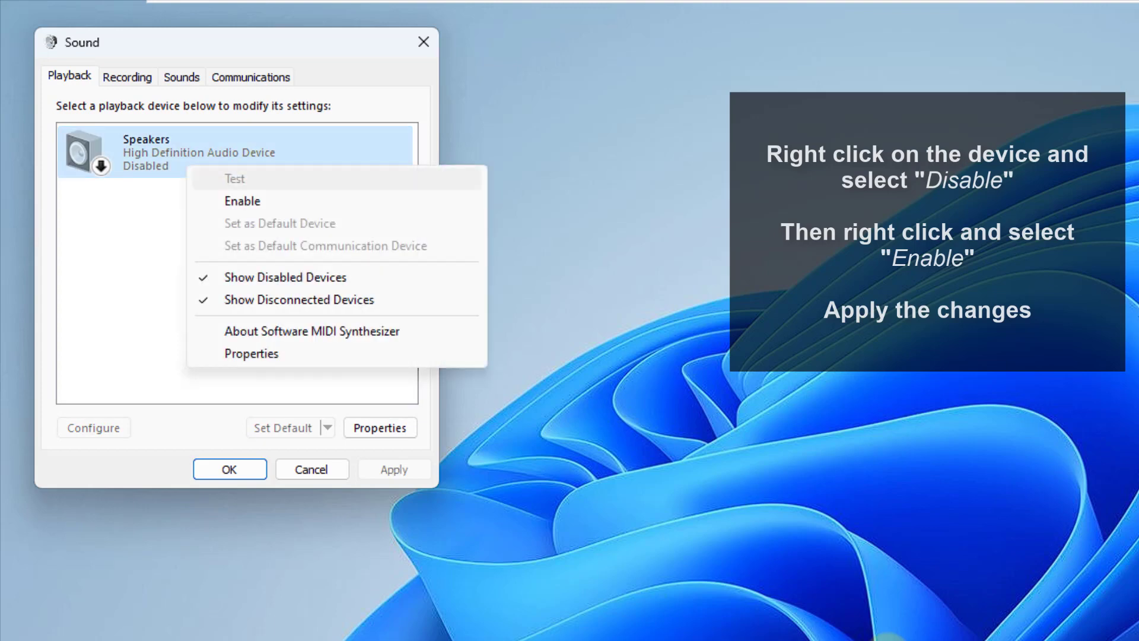
pyautogui.press('Down')
pyautogui.press('Return')
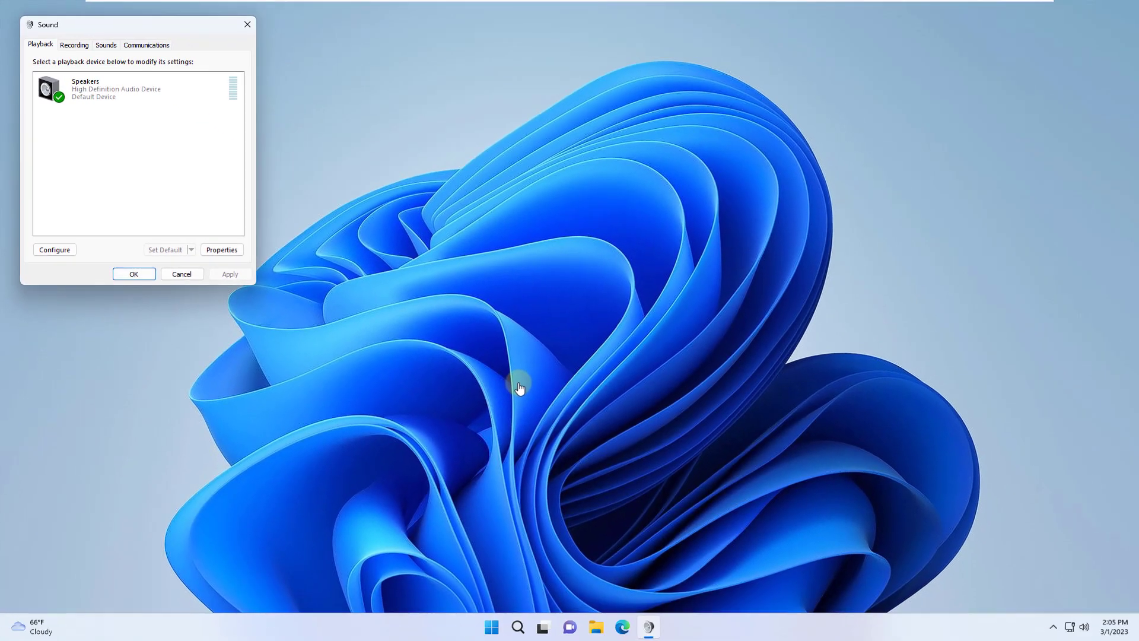
pyautogui.press('Return')
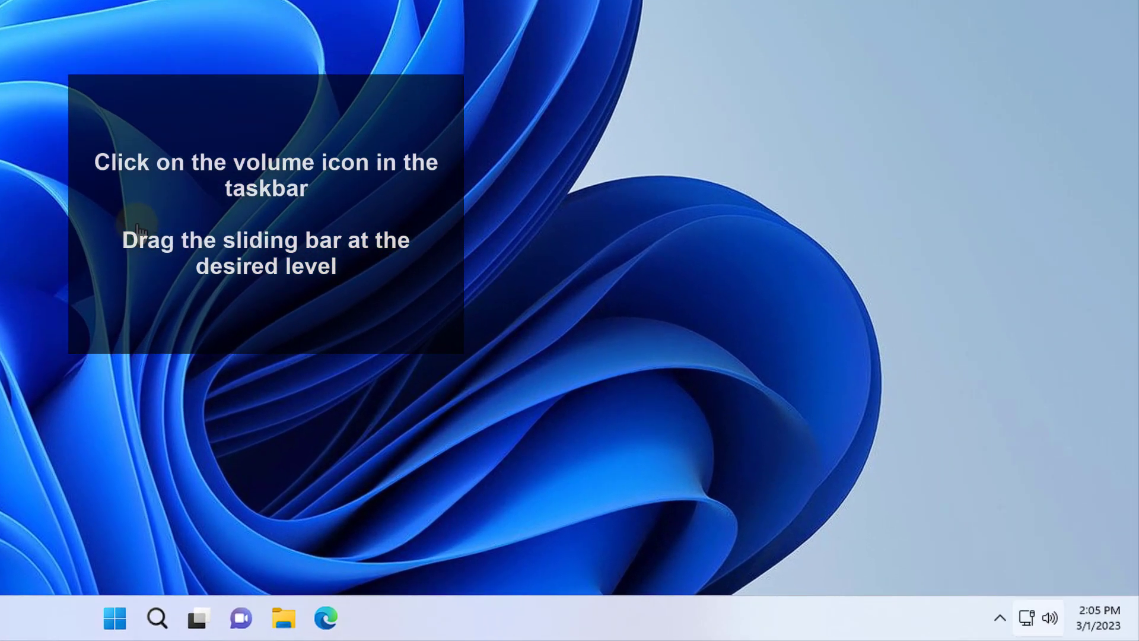
# Adjust the system volume in the quick settings to near maximum and close them.
pyautogui.press('super+a')
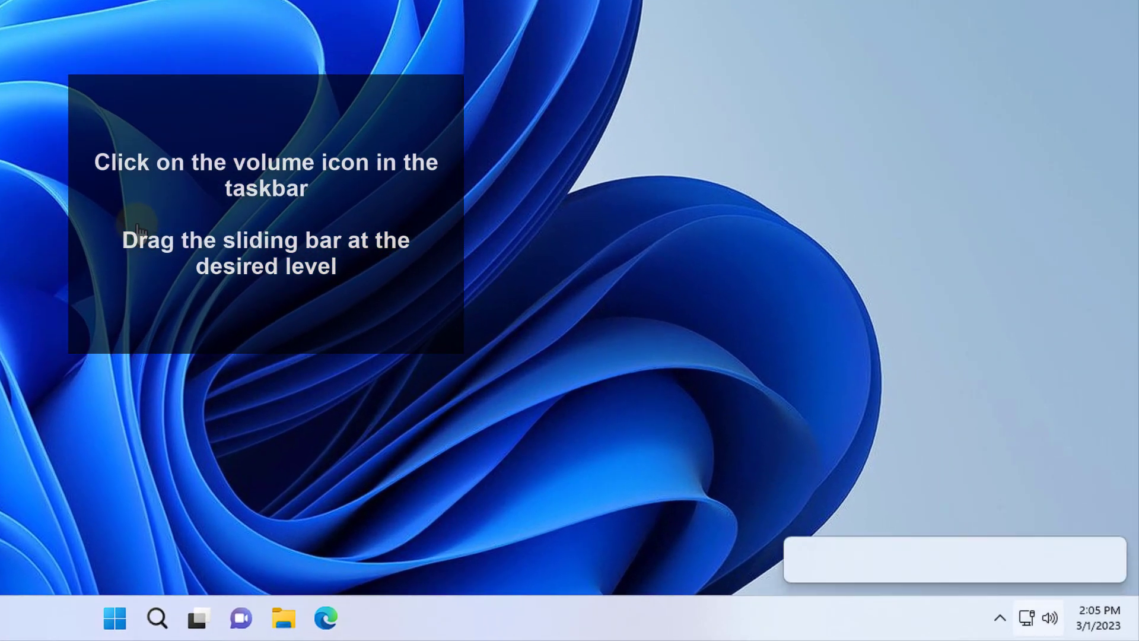
pyautogui.moveTo(993, 497); pyautogui.dragTo(868, 497)
pyautogui.press('Right')
pyautogui.press('Right')
pyautogui.press('Right')
pyautogui.press('Right')
pyautogui.press('Right')
pyautogui.press('Right')
pyautogui.press('Right')
pyautogui.press('Right')
pyautogui.press('Right')
pyautogui.press('Right')
pyautogui.press('Right')
pyautogui.press('Right')
pyautogui.press('Right')
pyautogui.press('Right')
pyautogui.press('Right')
pyautogui.press('Right')
pyautogui.press('Right')
pyautogui.press('Right')
pyautogui.press('Right')
pyautogui.press('Right')
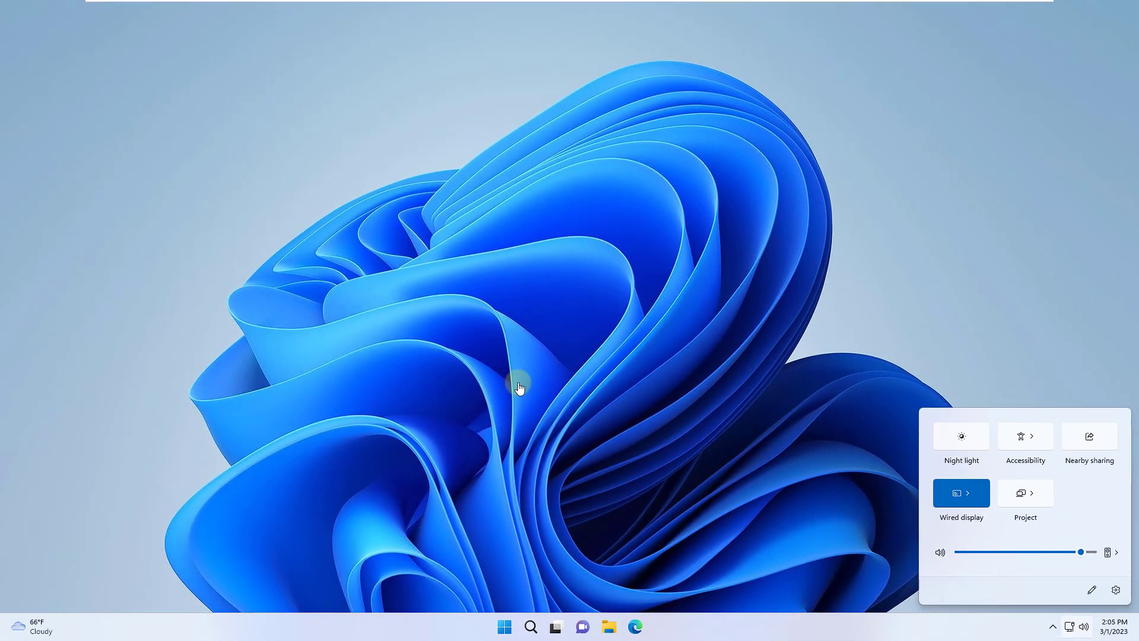
pyautogui.click(519, 387)
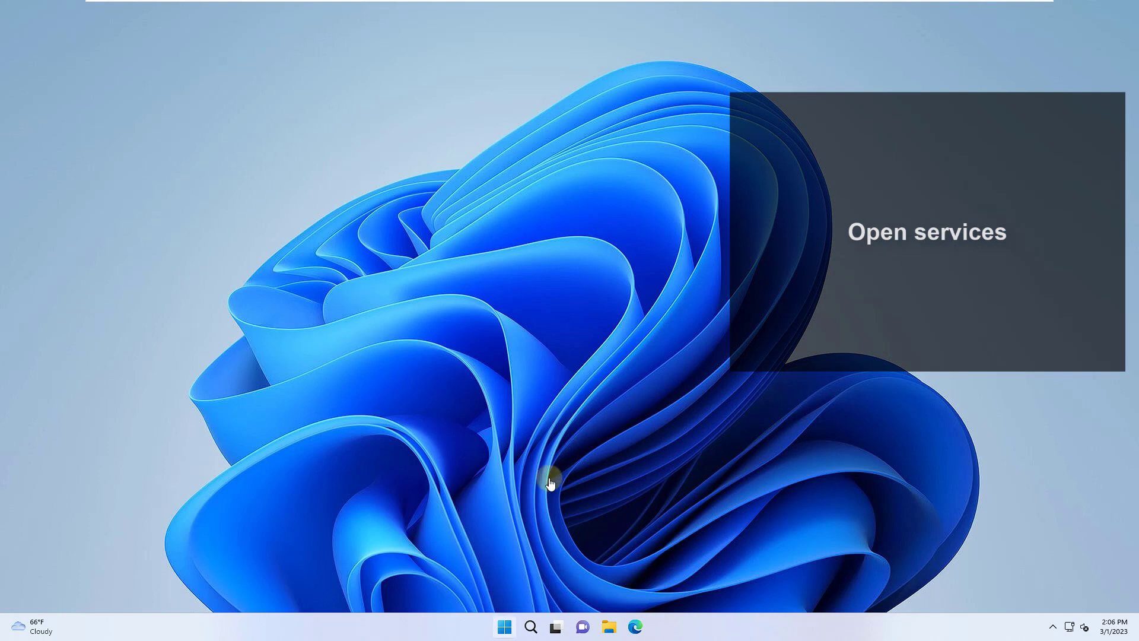
# Search for services and open the Services app.
pyautogui.press('super')
pyautogui.write('services')
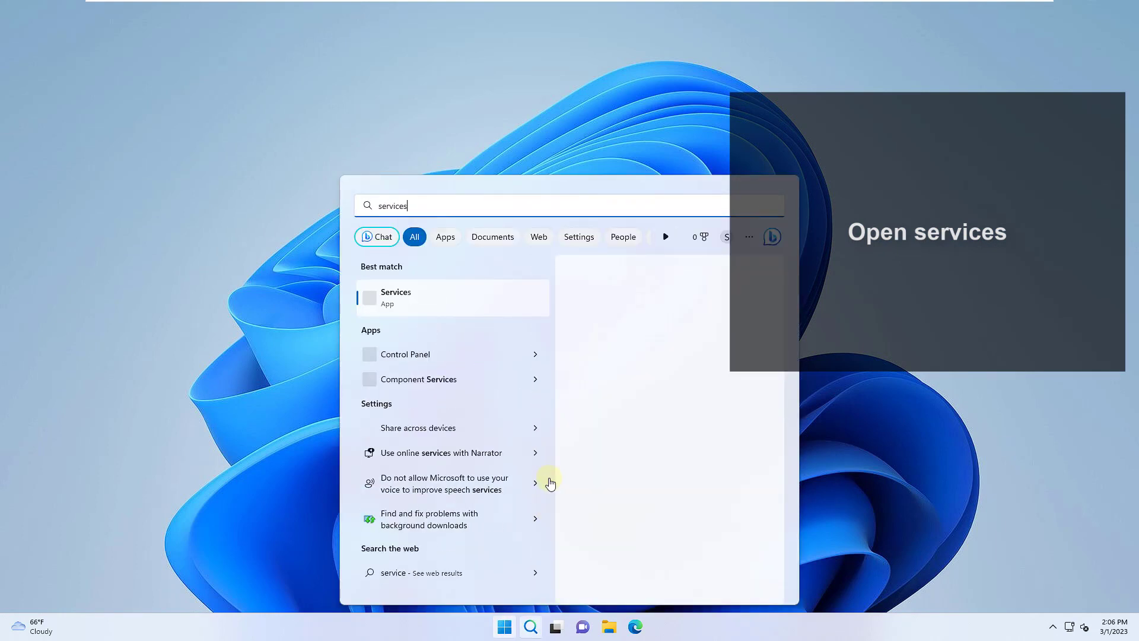
pyautogui.press('Return')
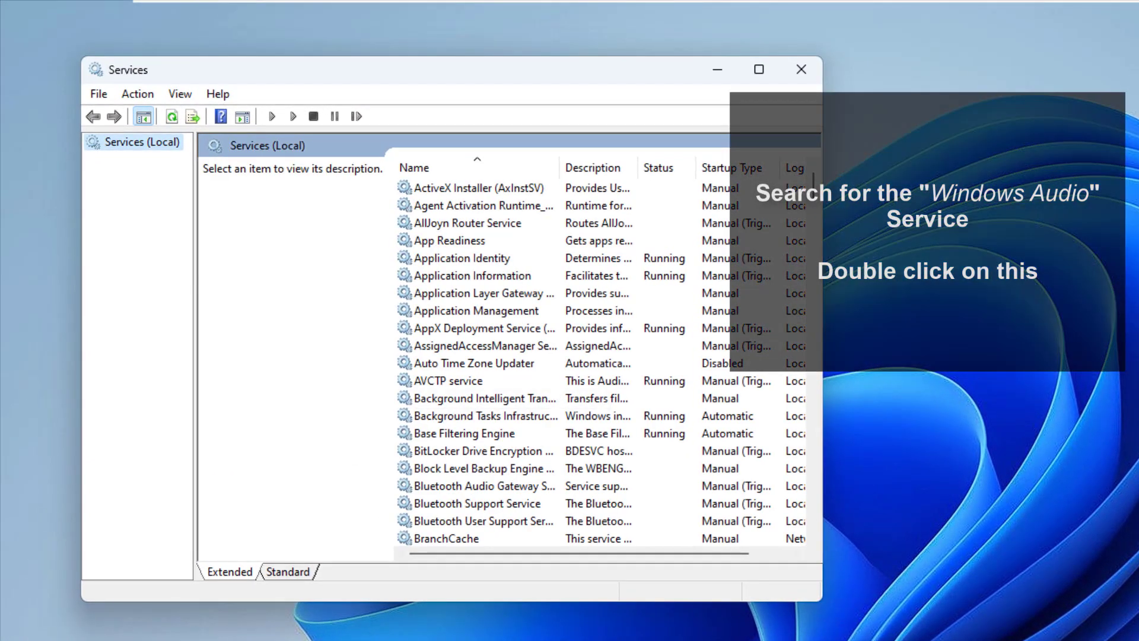
# Enlarge the Services window and select the Windows Audio service in the list.
pyautogui.moveTo(889, 626); pyautogui.dragTo(1062, 640)
pyautogui.click(462, 611)
pyautogui.write('windows audio')
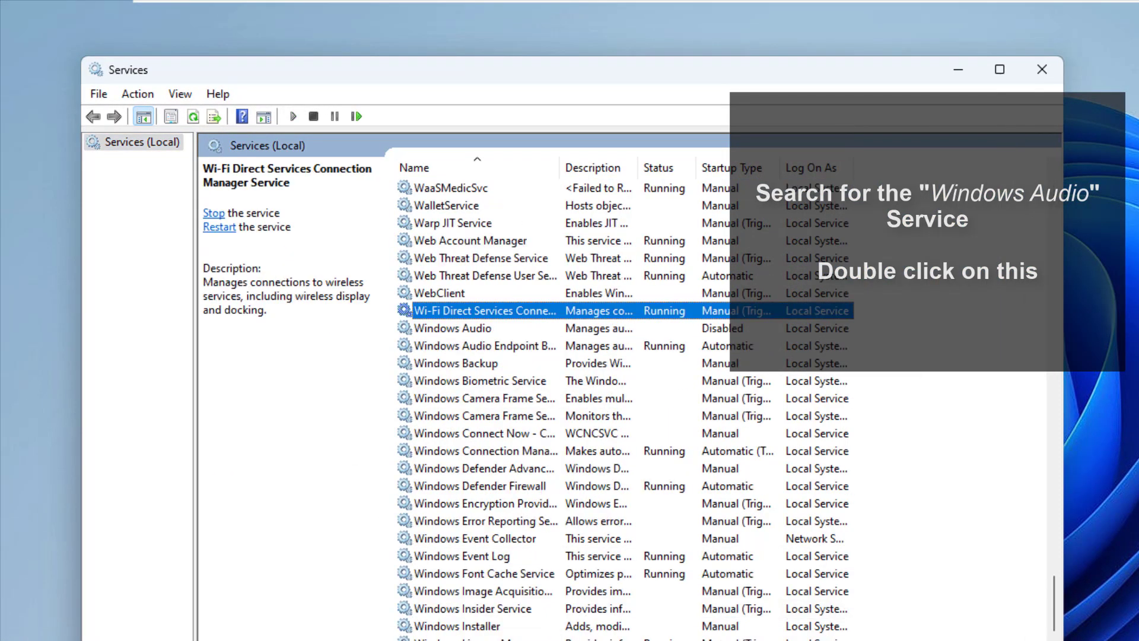
pyautogui.scroll(-3, 736, 346)
pyautogui.scroll(1, 735, 345)
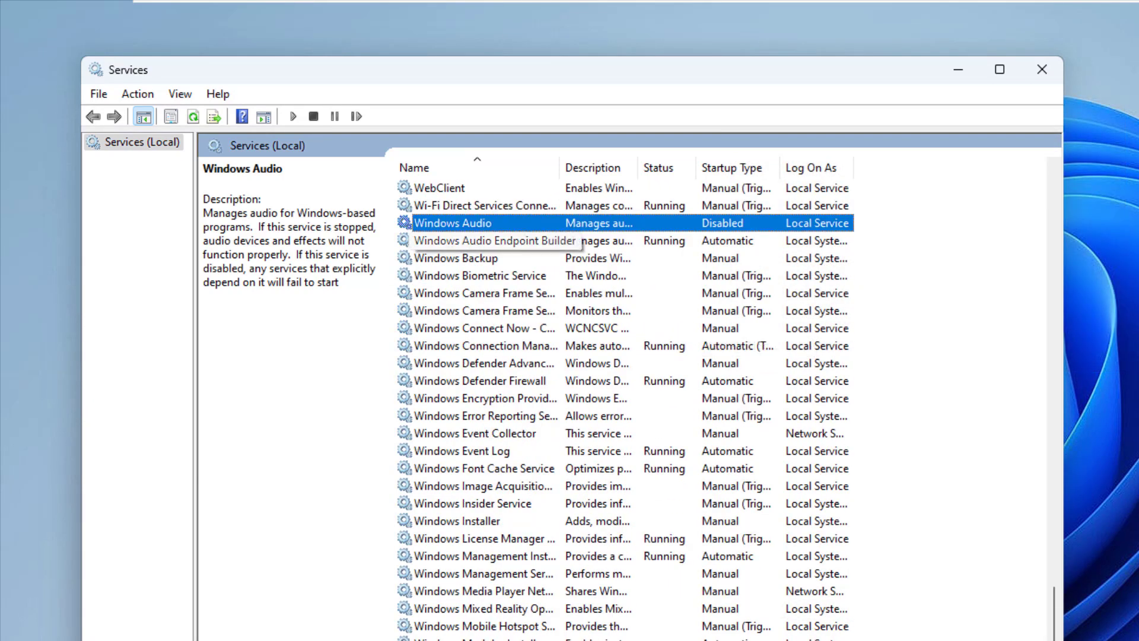
# Set the Windows Audio service's startup type to Automatic in its properties and apply the change.
pyautogui.press('Return')
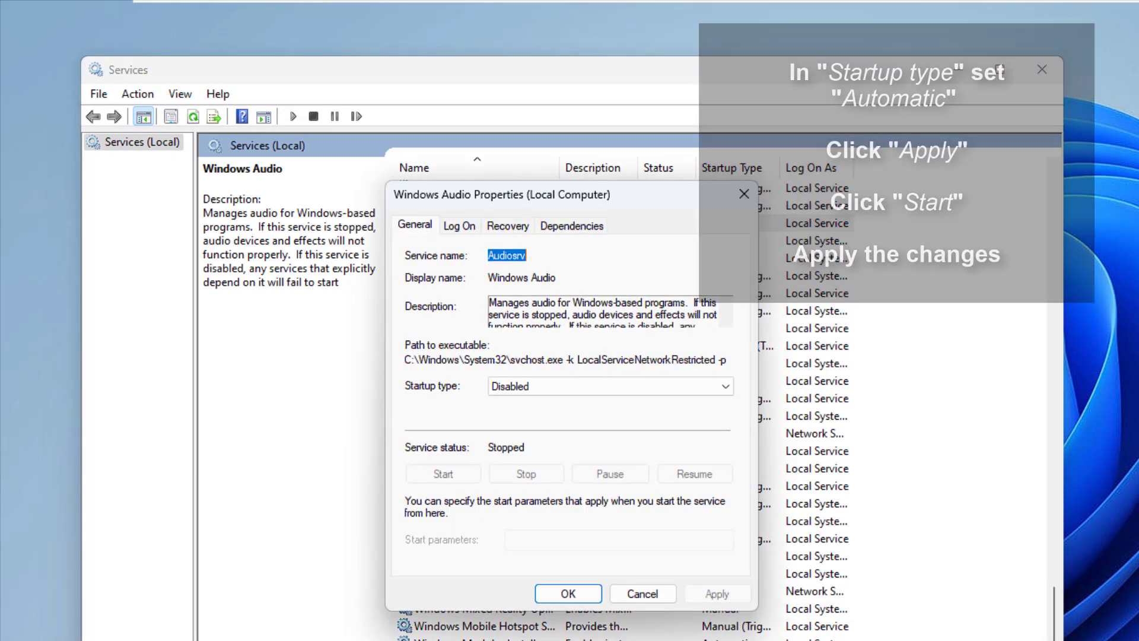
pyautogui.click(611, 386)
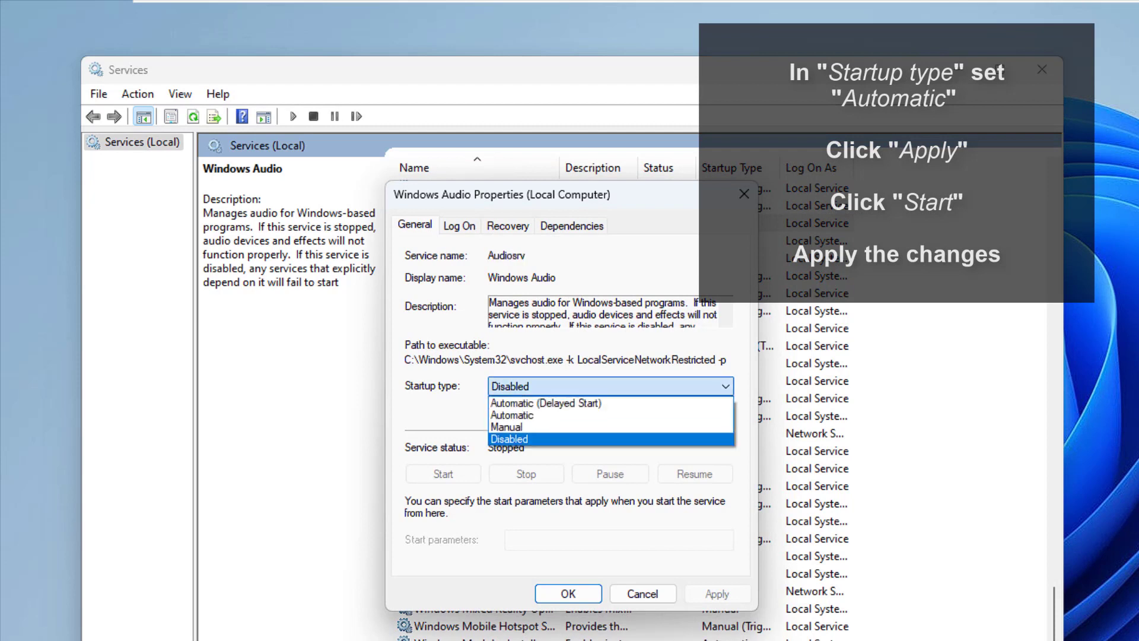
pyautogui.click(611, 414)
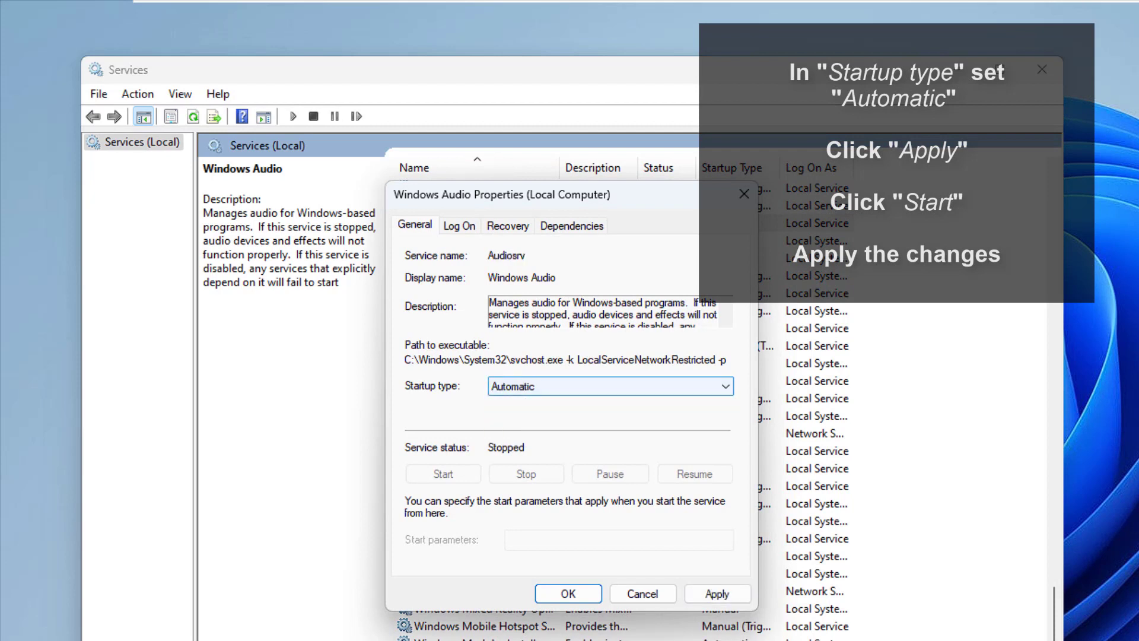
pyautogui.hotkey('alt', 'a')
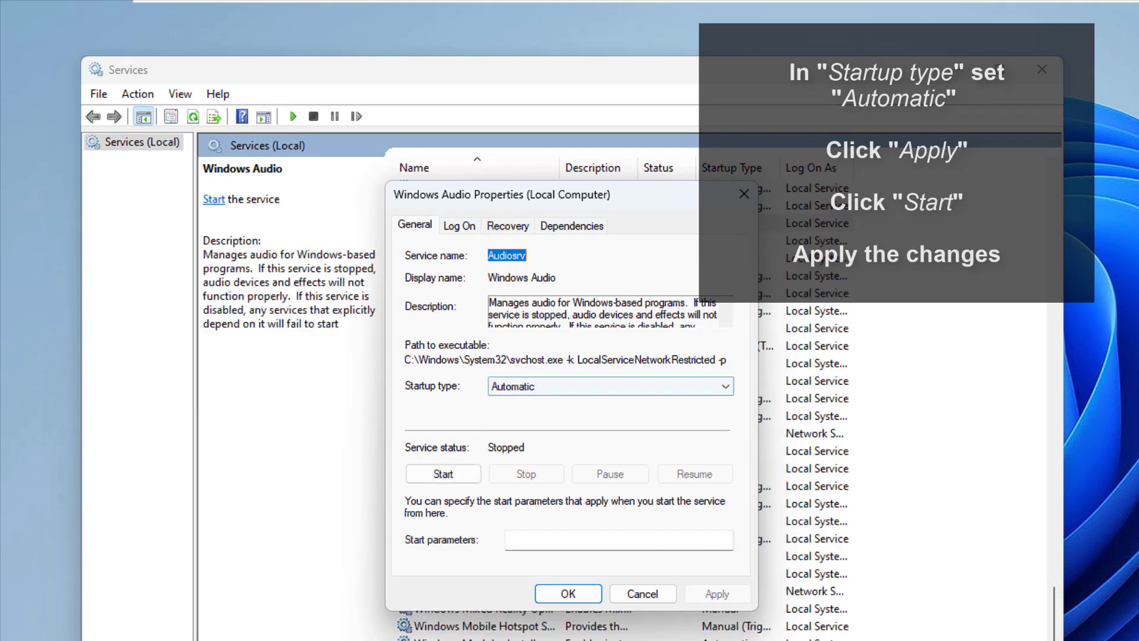
# Start the Windows Audio service, confirm its properties, and close the Services window.
pyautogui.hotkey('alt', 's')
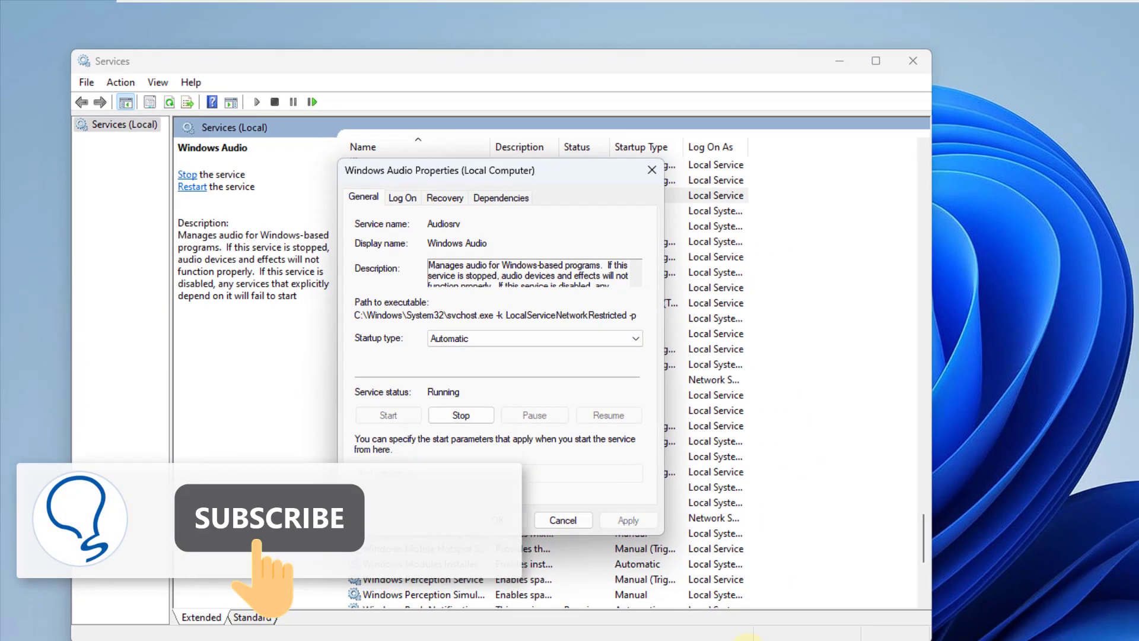
pyautogui.click(569, 593)
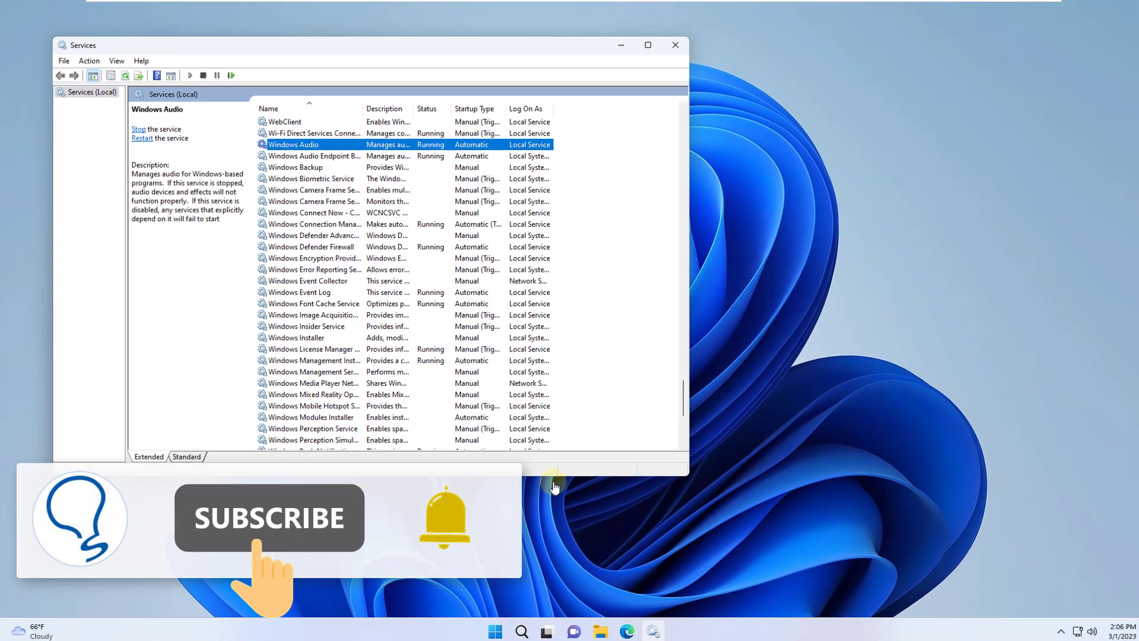
pyautogui.hotkey('alt', 'F4')
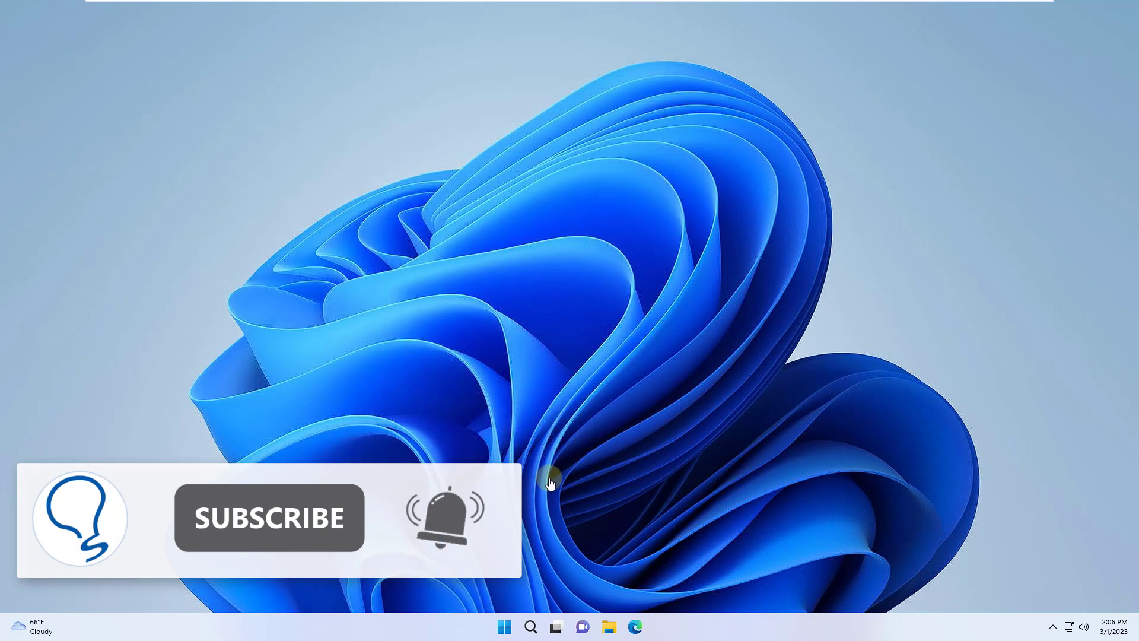